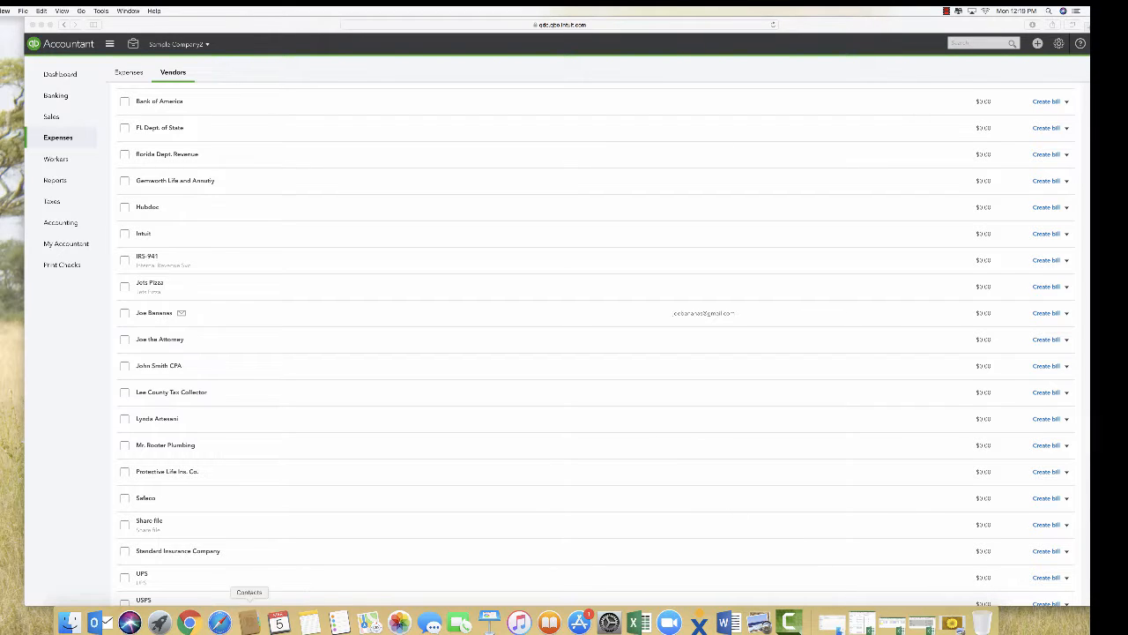
Switch to Chrome, check the Export Data page in QuickBooks, and export the vendor list from the Vendors page to Excel.
click(188, 622)
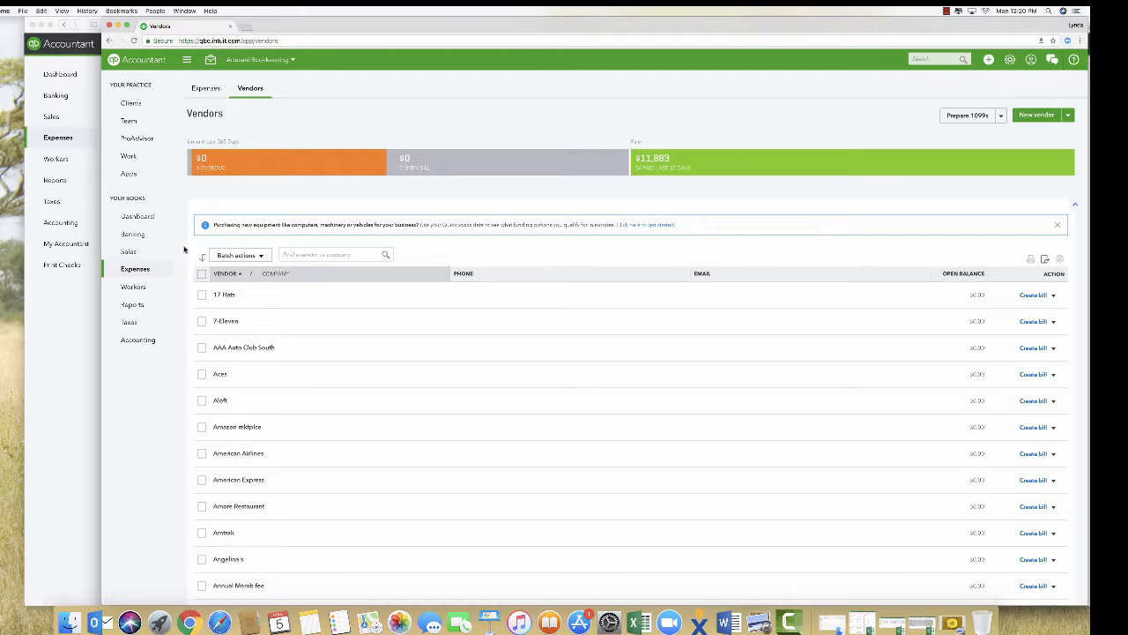
click(1009, 59)
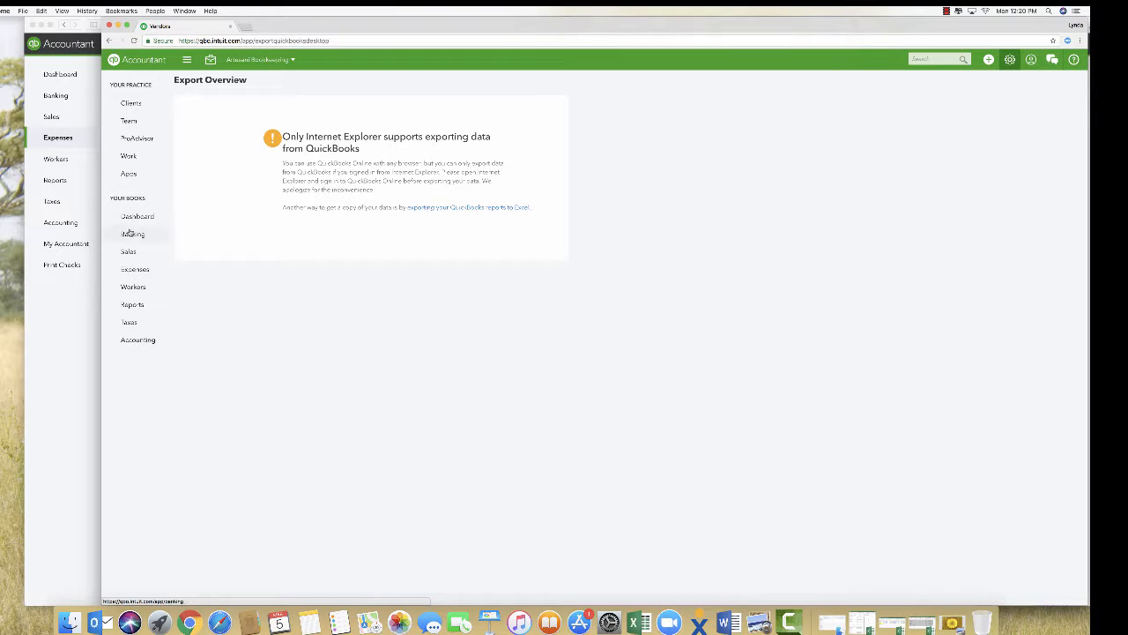
click(132, 268)
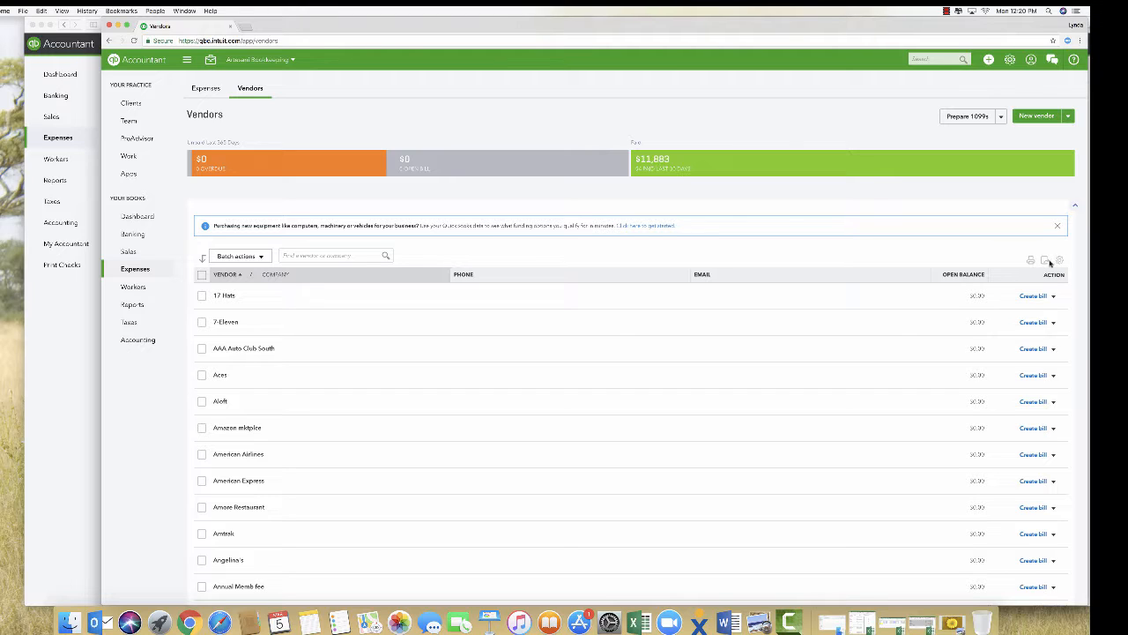
click(1045, 261)
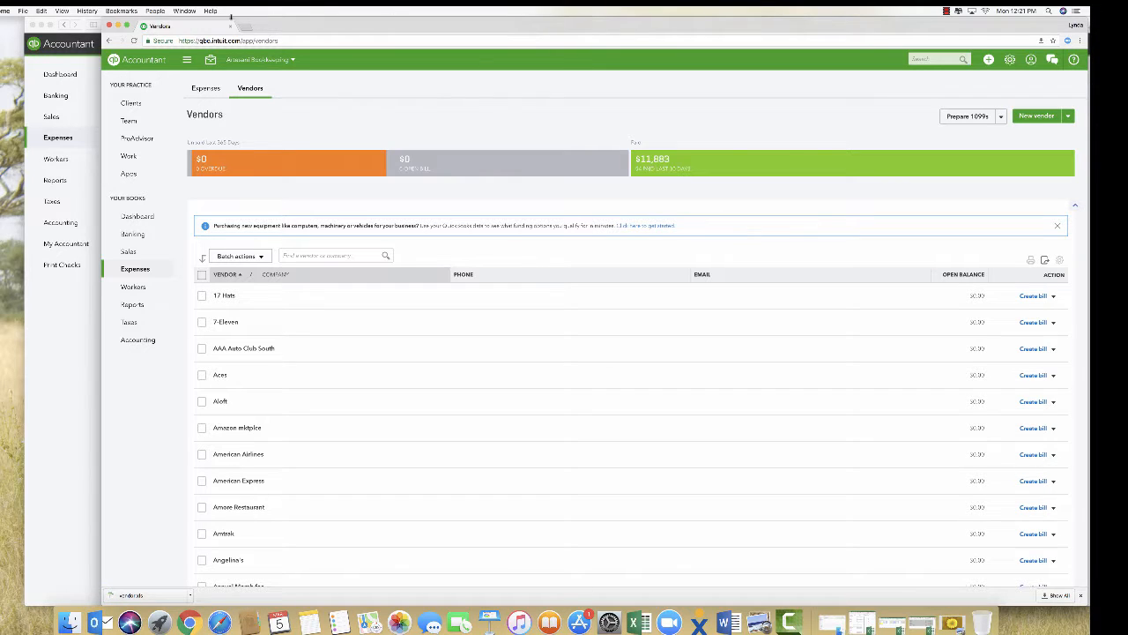
Bring up vendor list.xls in Excel and review its vendor, company, address and open balance columns.
click(868, 623)
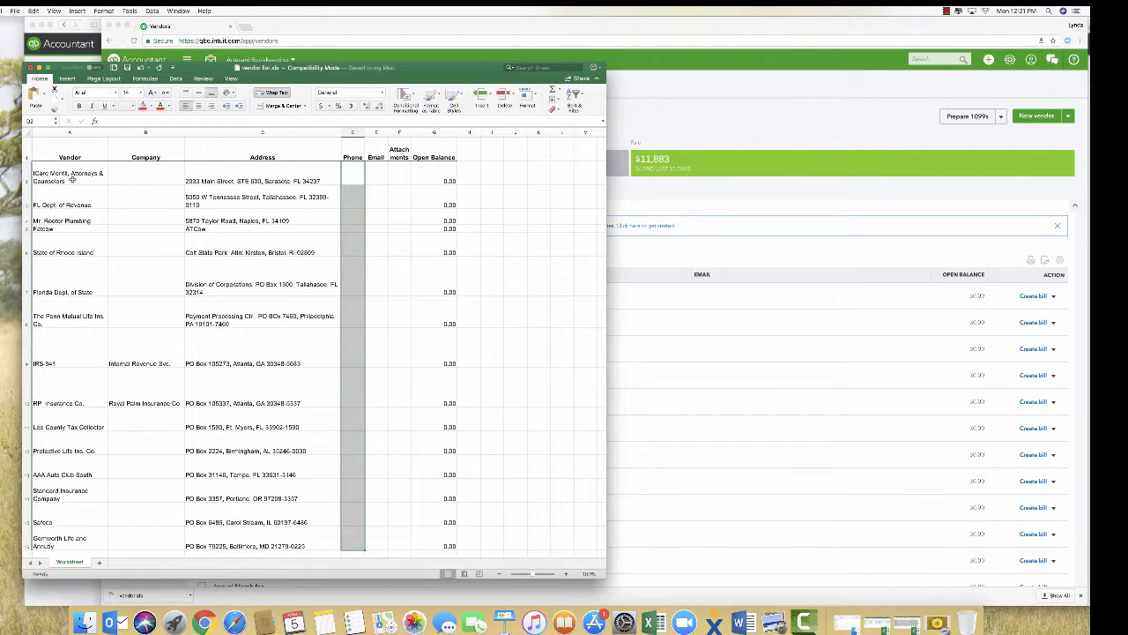
scroll(82, 467, down, 5)
scroll(82, 467, up, 2)
scroll(82, 467, up, 3)
Switch to Safari and open the vendor import of the Sample Company2 file through Import Data.
click(235, 622)
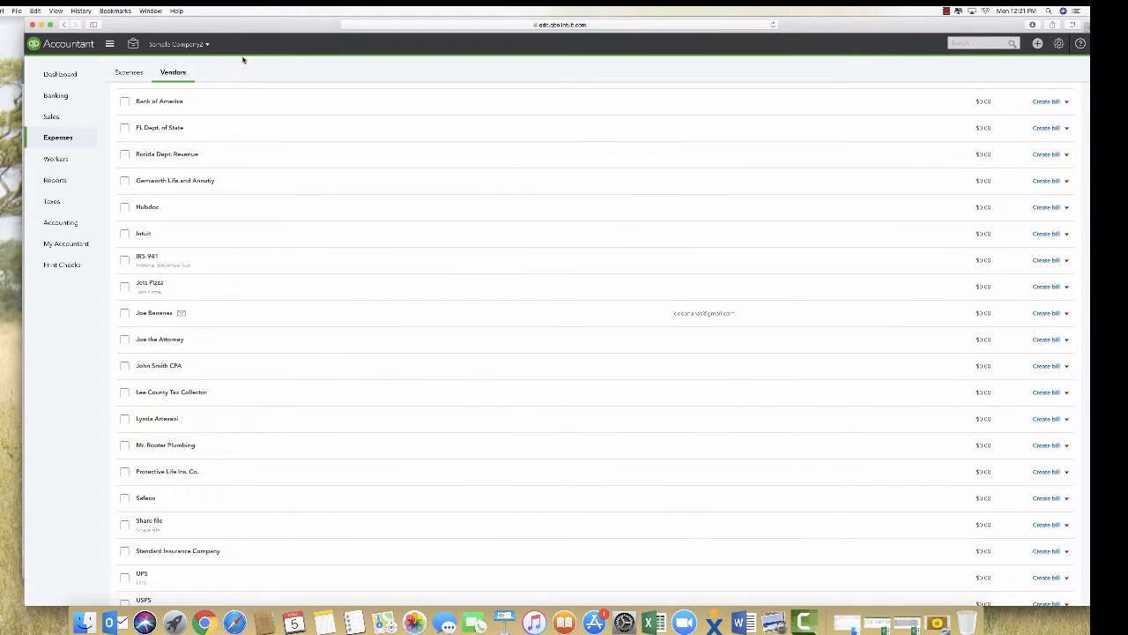
click(1058, 43)
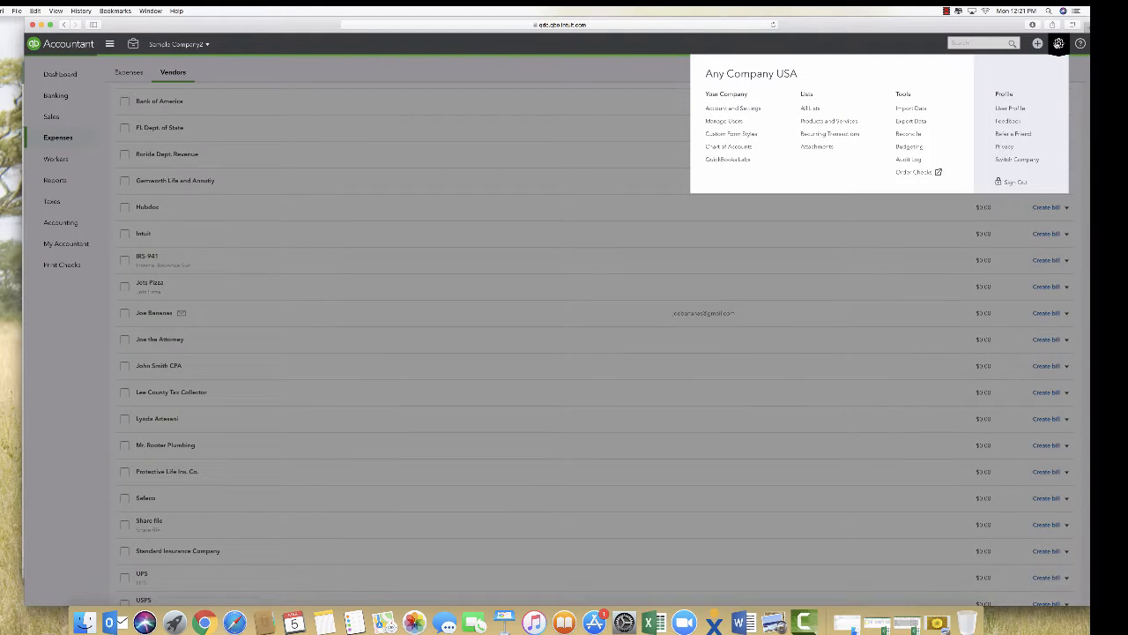
click(914, 108)
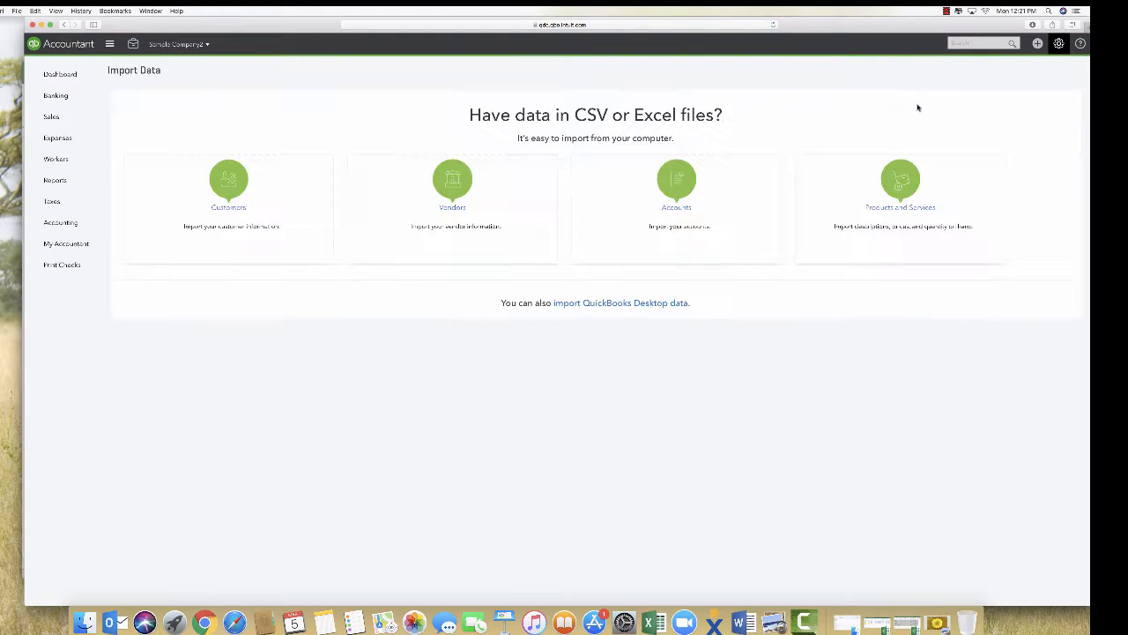
click(455, 216)
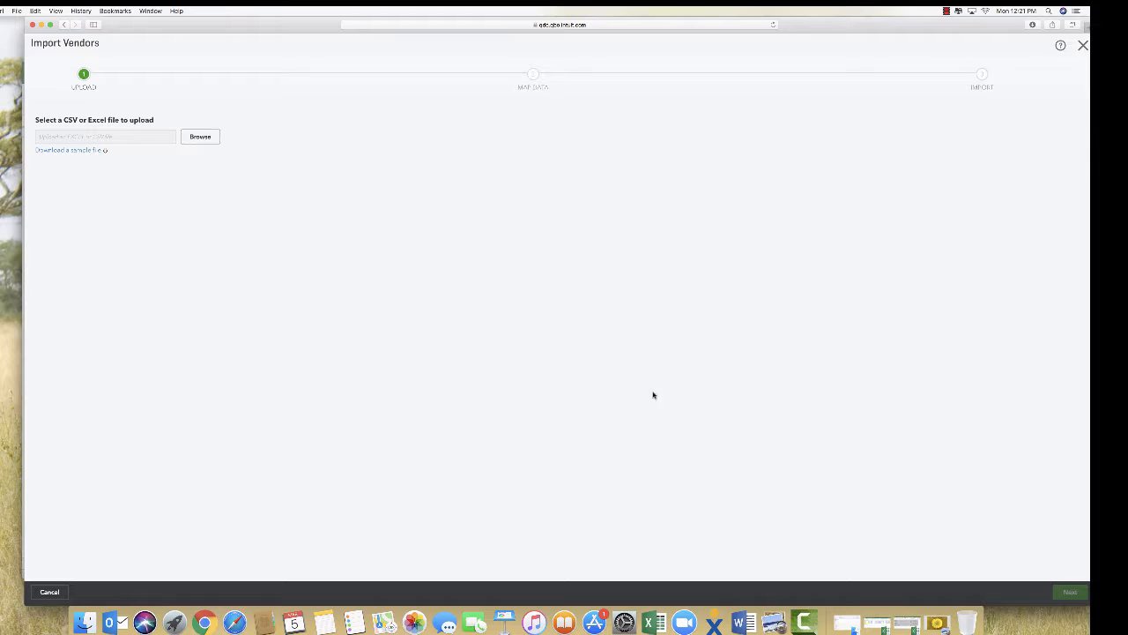
Upload vendor list.xls from the Downloads folder and continue to field mapping.
click(200, 136)
click(414, 91)
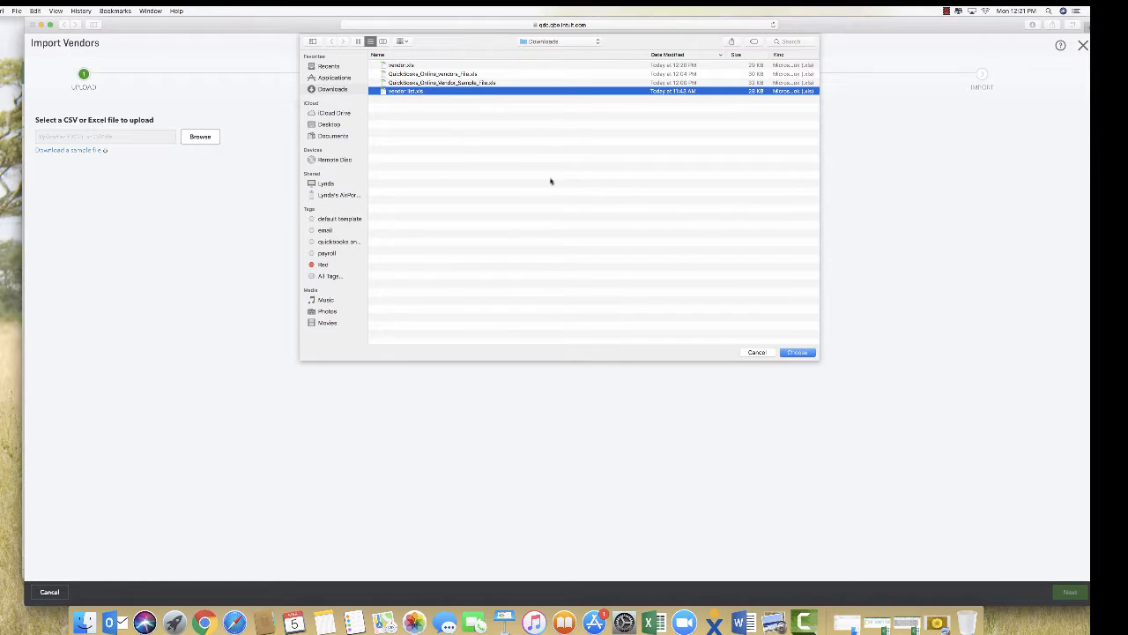
click(798, 352)
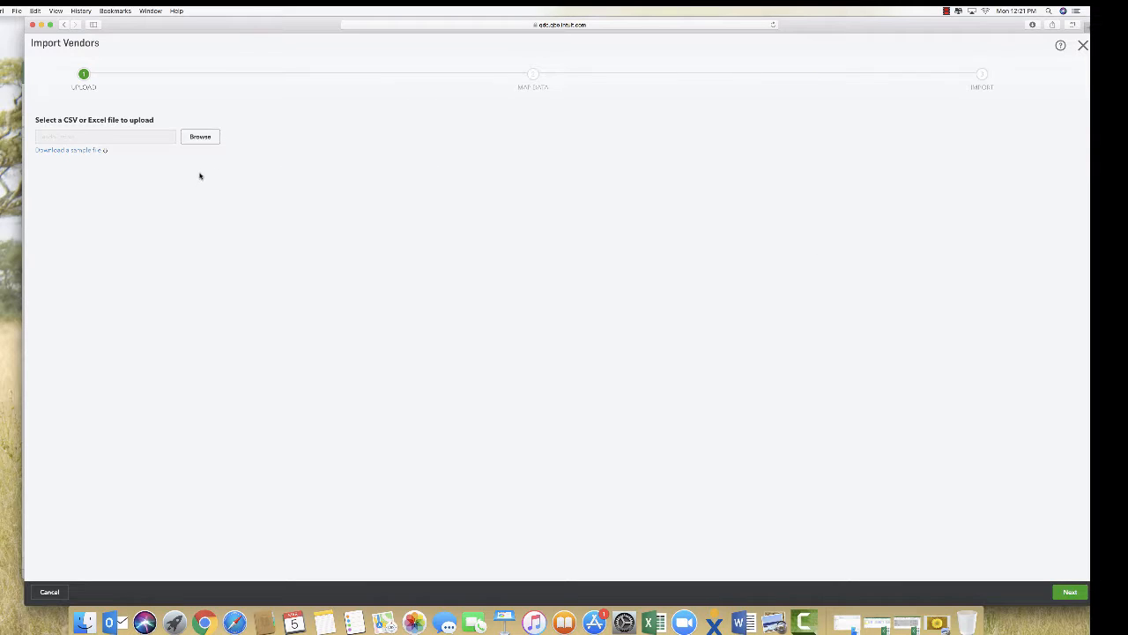
click(1068, 591)
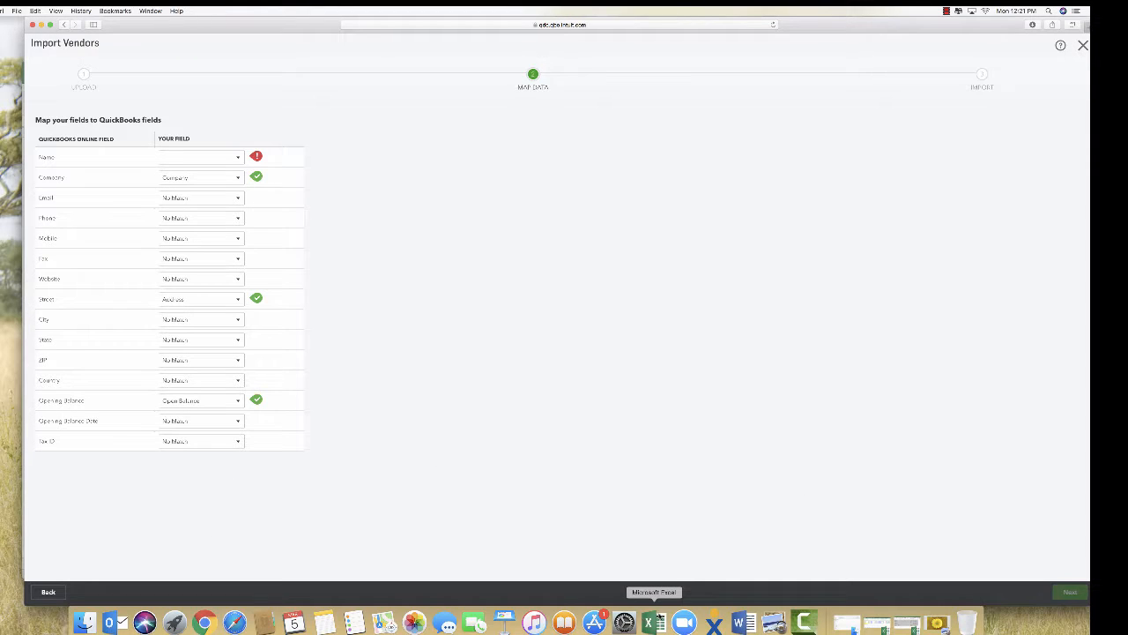
Check the spreadsheet's headings in Excel, map the Name field to Vendor, and continue to the import review.
click(656, 622)
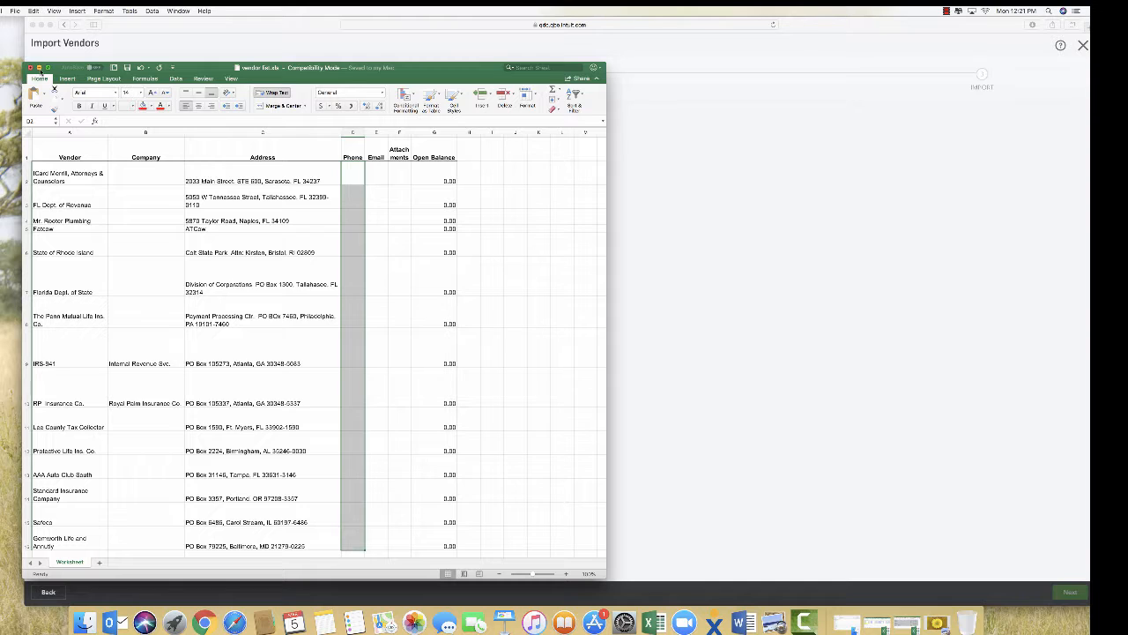
click(39, 68)
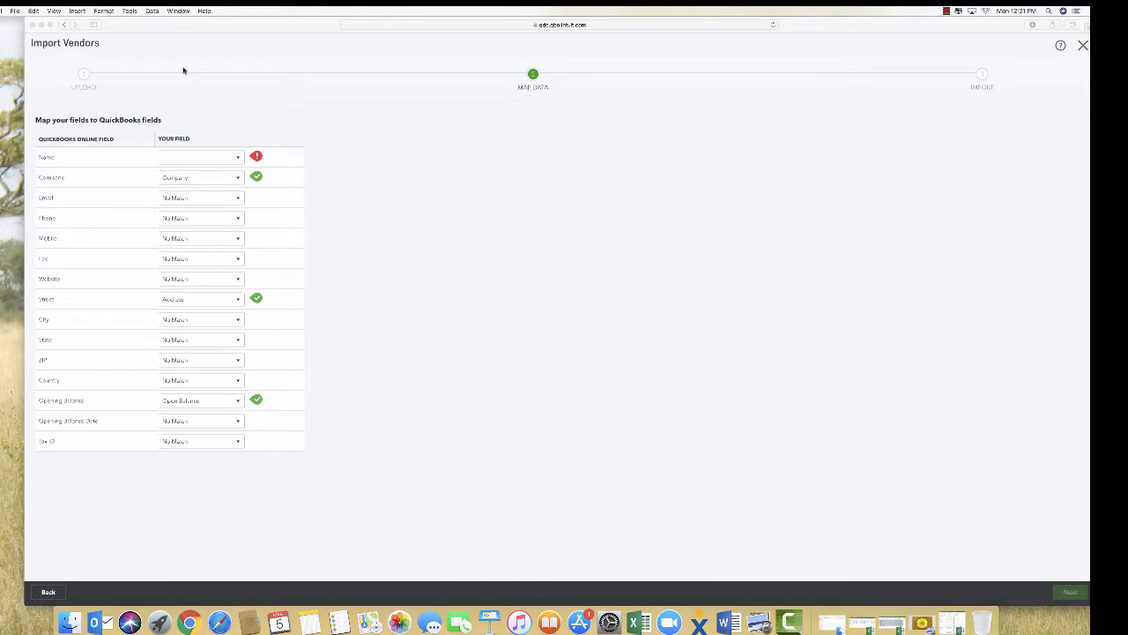
click(237, 160)
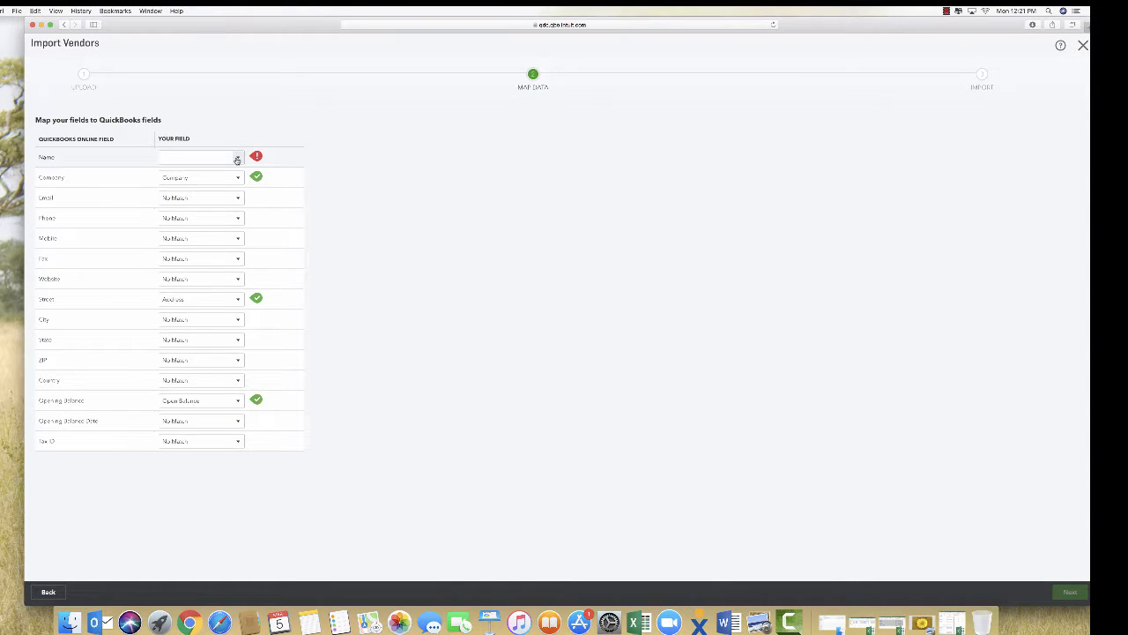
click(236, 160)
click(206, 173)
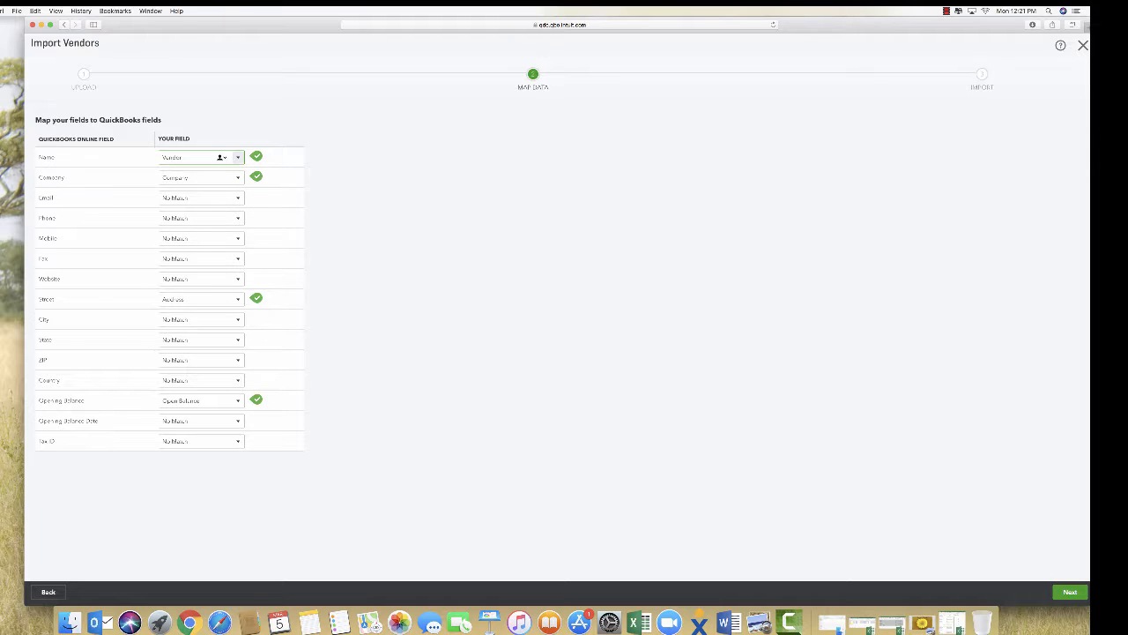
click(1070, 596)
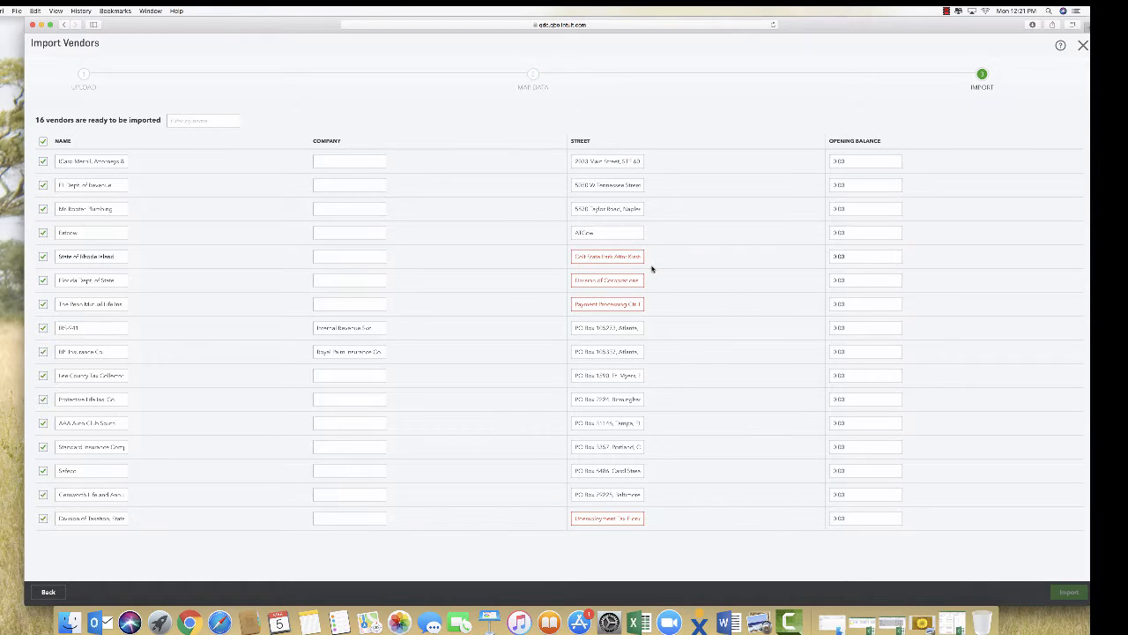
Inspect the flagged street entry for State of Rhode Island and leave the vendor import without saving.
mouse_move(602, 264)
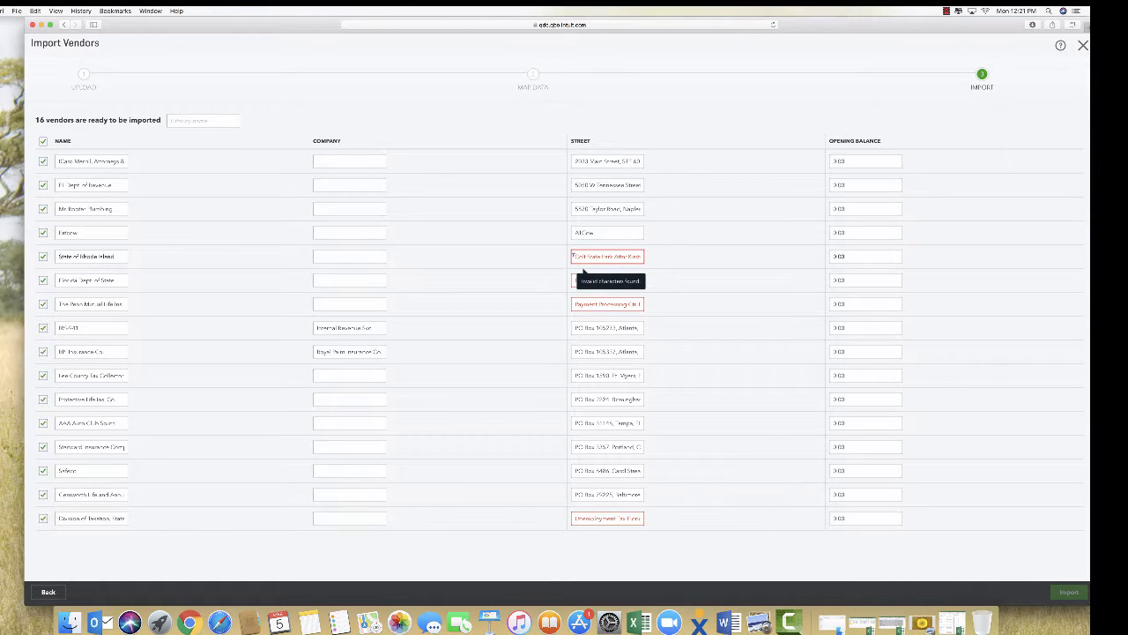
click(584, 256)
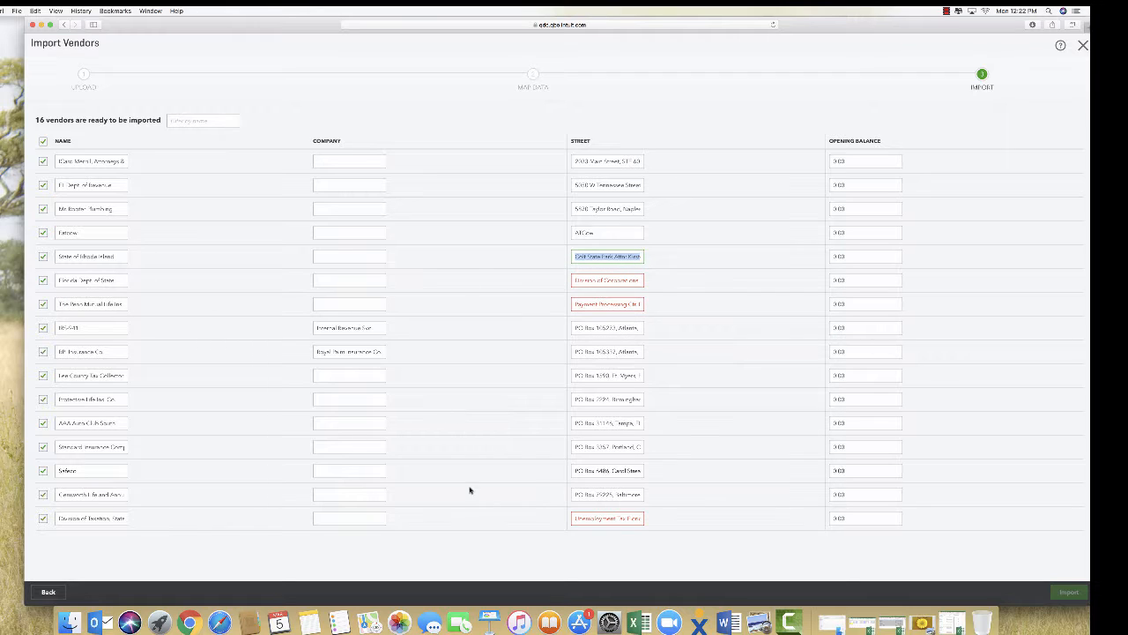
click(1083, 48)
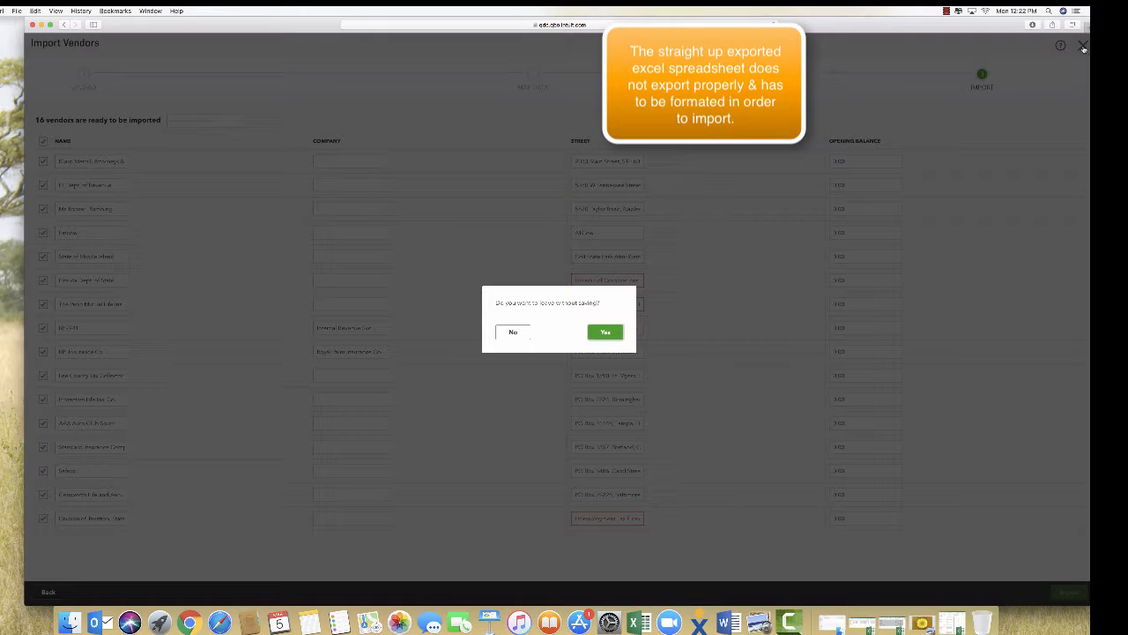
click(597, 332)
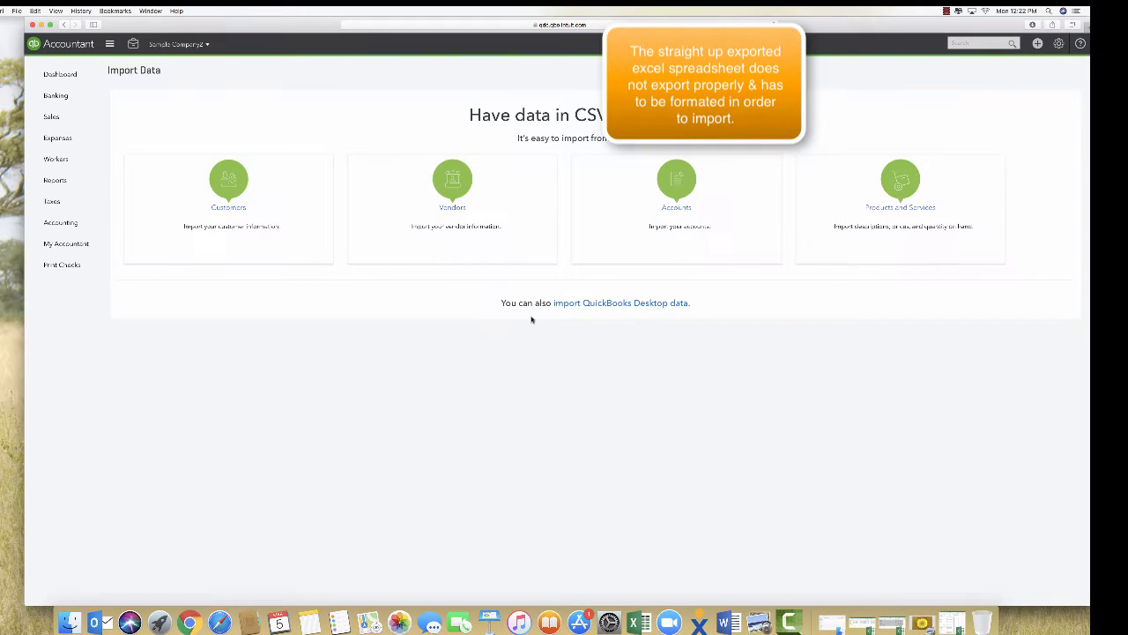
Start the vendor import again and open QuickBooks_Online_Vendor_Sample_File.xls from the Downloads folder, closing the Finder window.
click(428, 244)
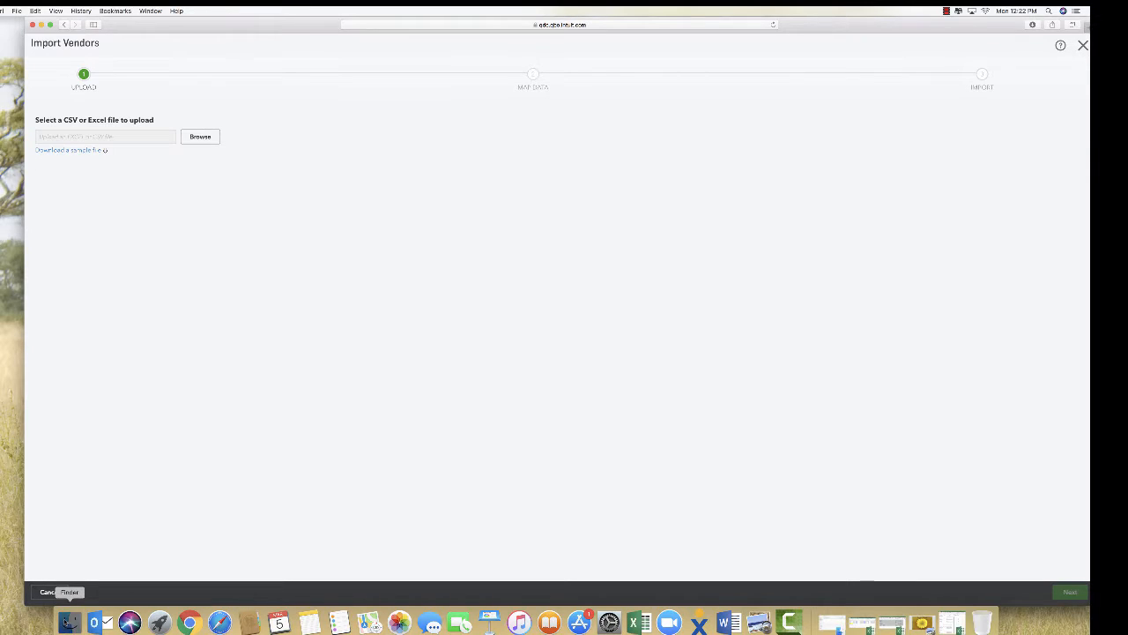
click(69, 622)
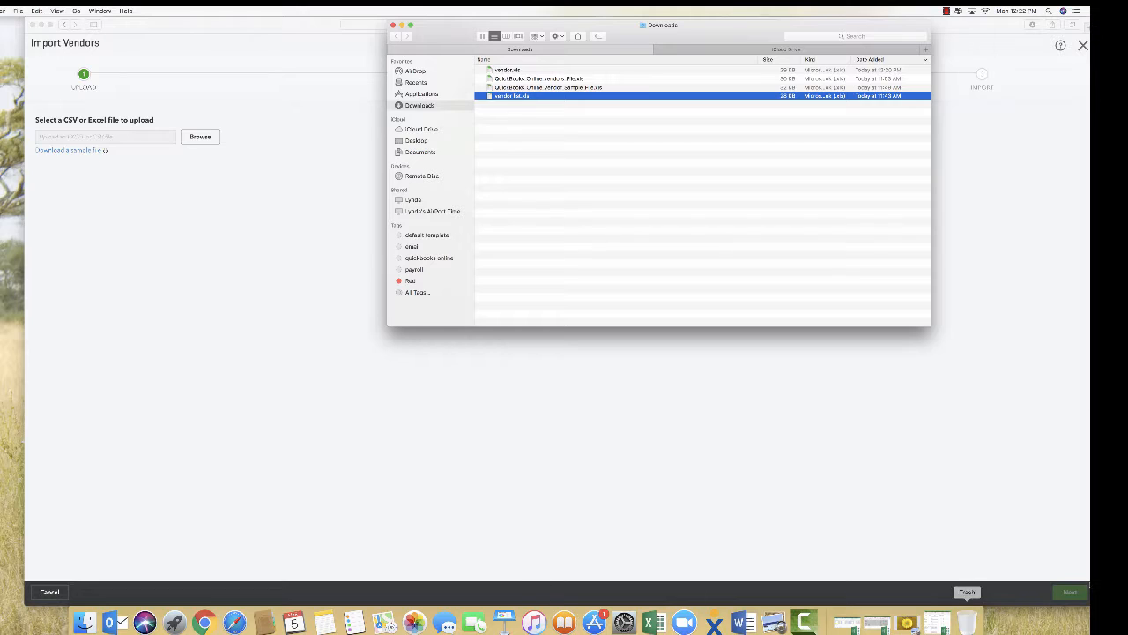
click(529, 88)
right_click(531, 89)
click(544, 89)
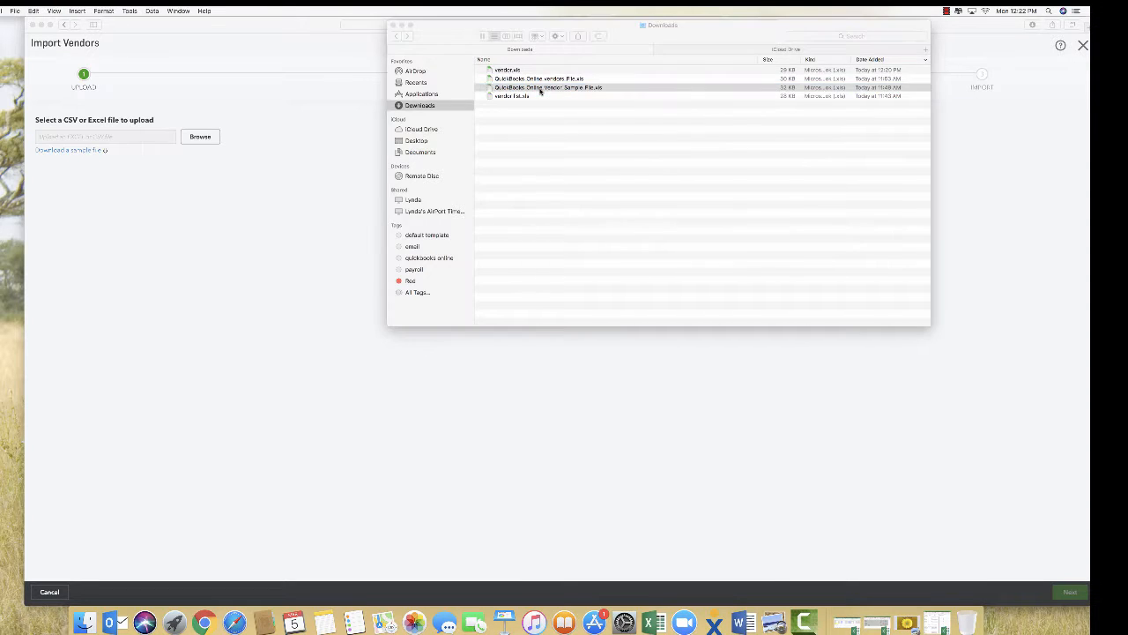
click(394, 24)
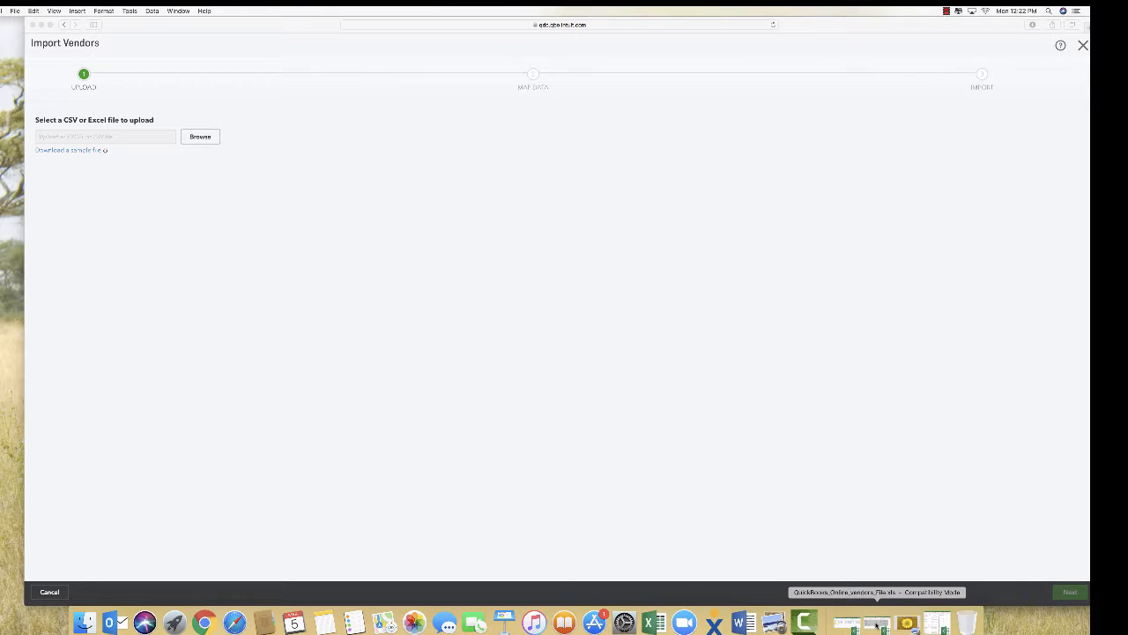
Bring up the vendor sample file in Excel, enlarge its window and examine the column layout.
click(877, 623)
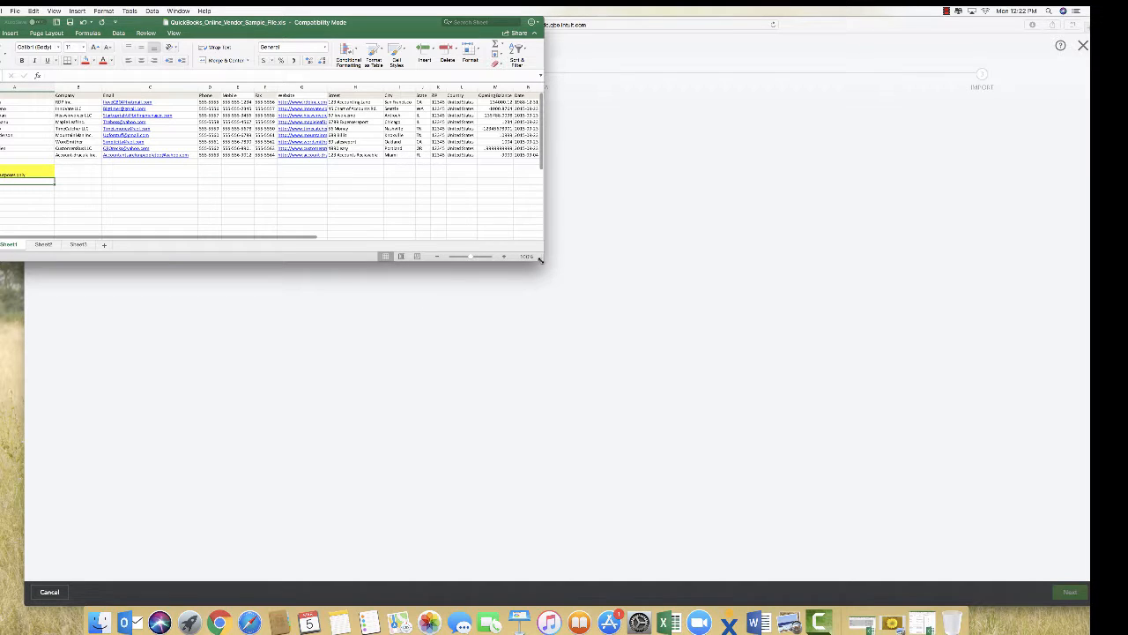
drag(540, 259, 783, 389)
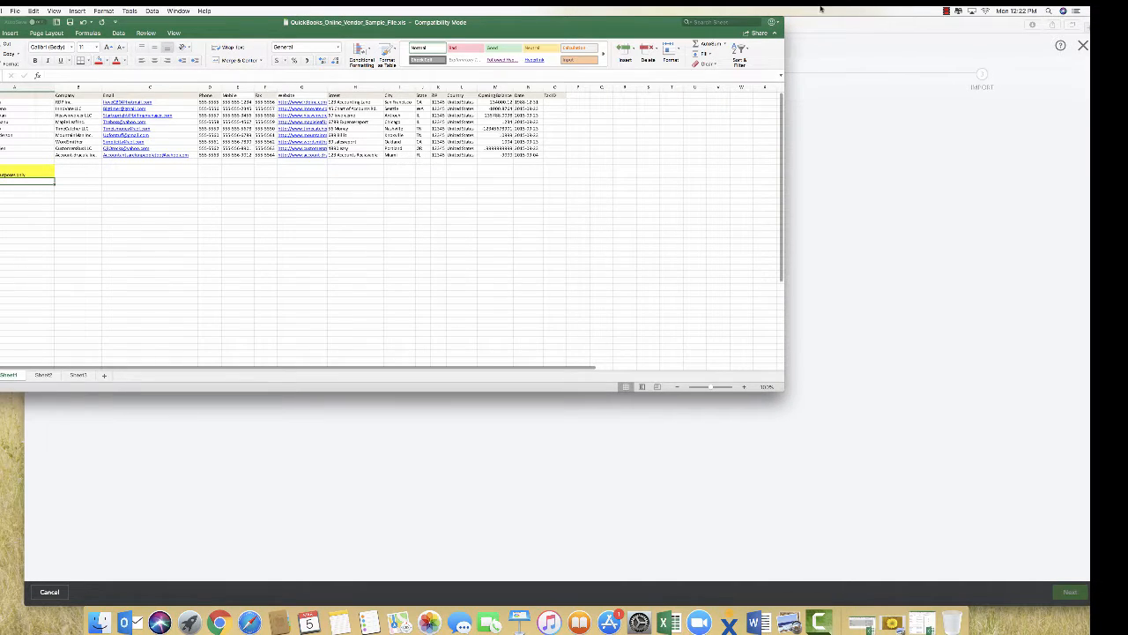
click(54, 10)
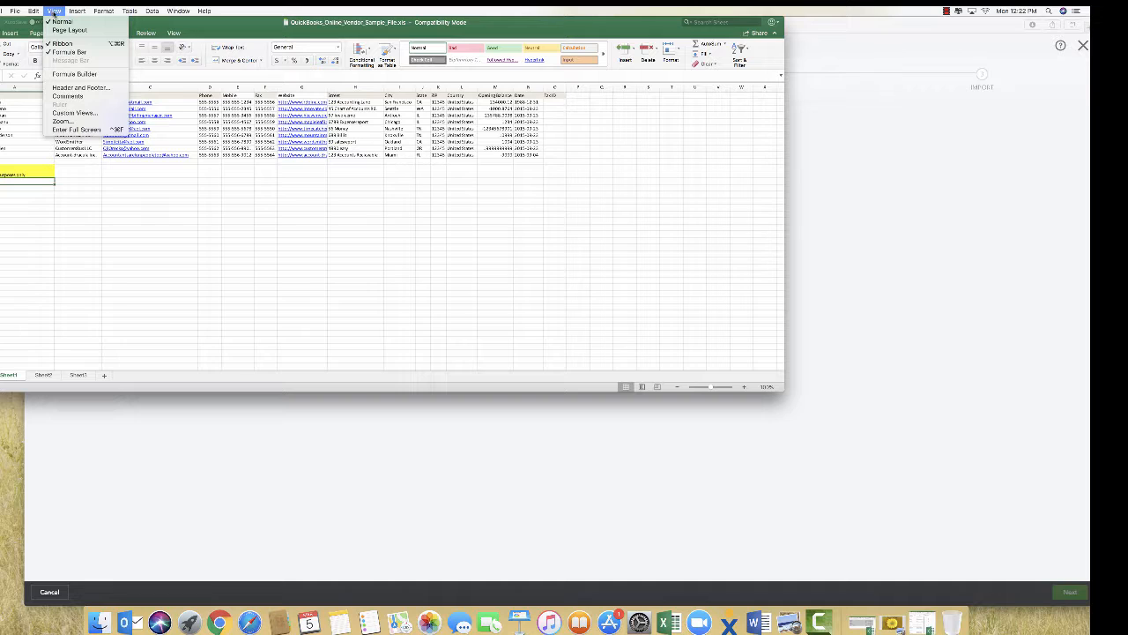
click(178, 266)
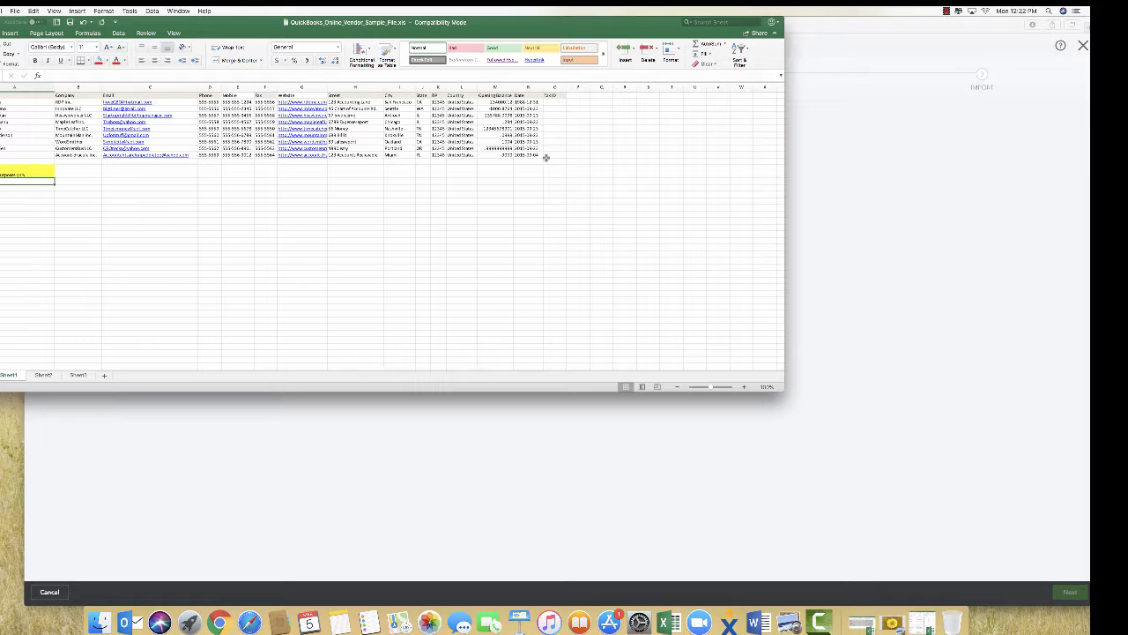
scroll(148, 172, up, 3)
scroll(532, 156, down, 1)
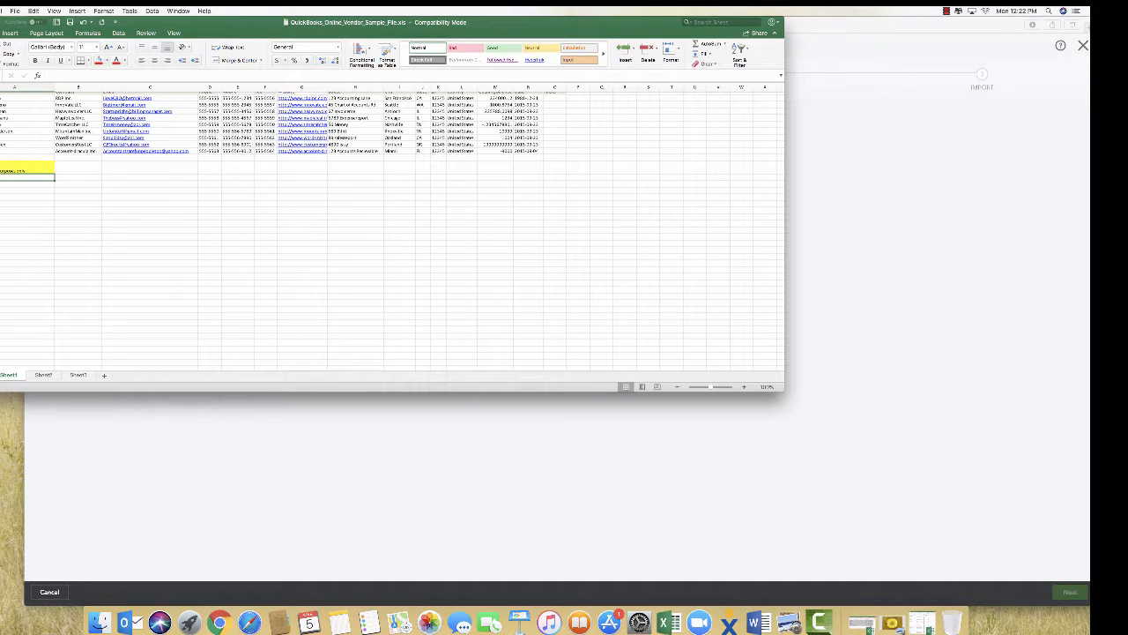
Copy all vendor names from QuickBooks_Online_vendors_File.xls and paste them into the Name column of the sample file, starting at the first data row.
click(868, 623)
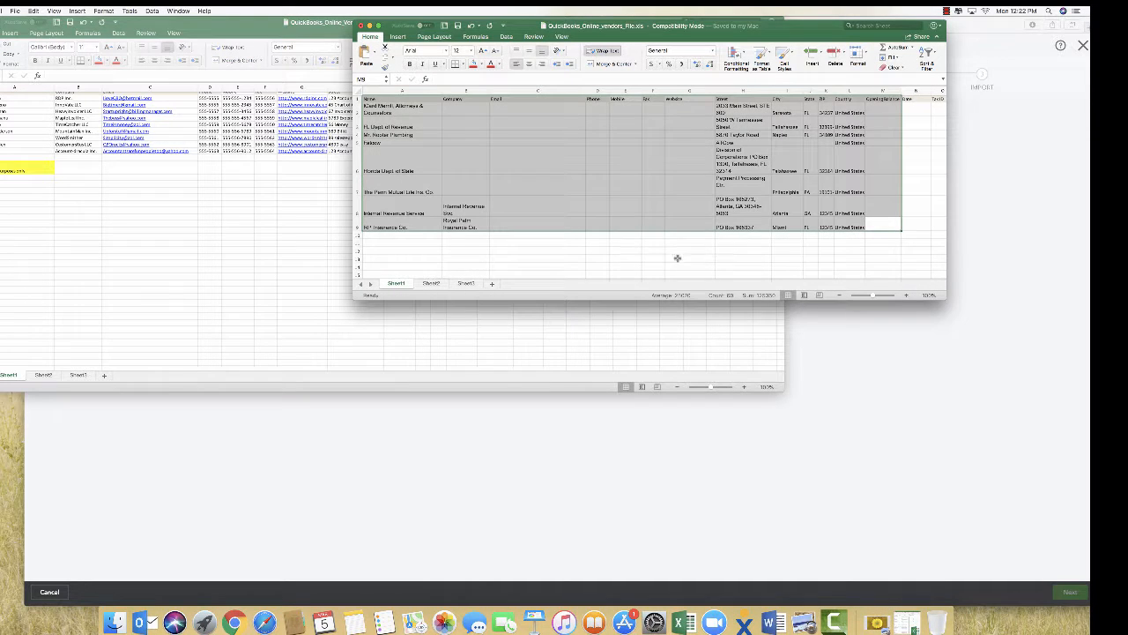
click(732, 240)
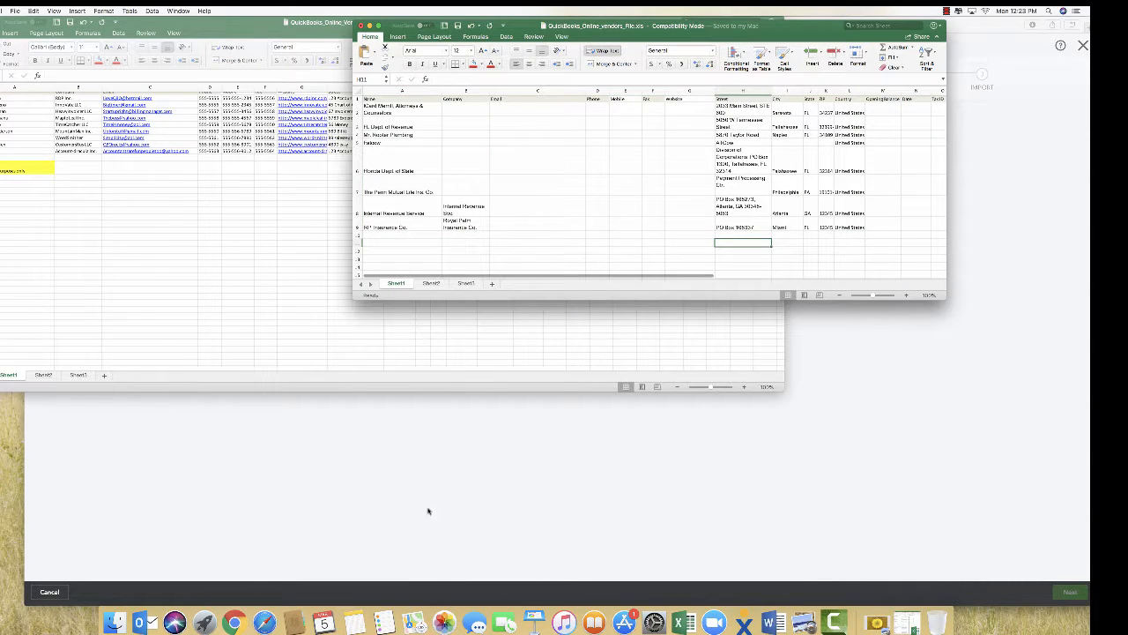
click(881, 226)
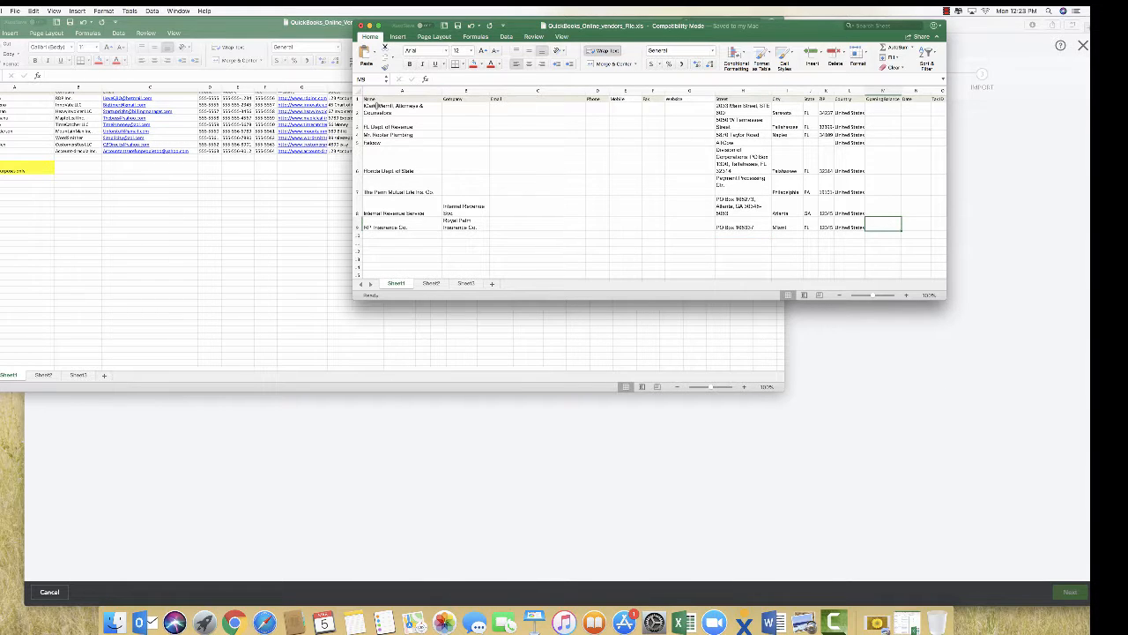
drag(376, 105, 374, 225)
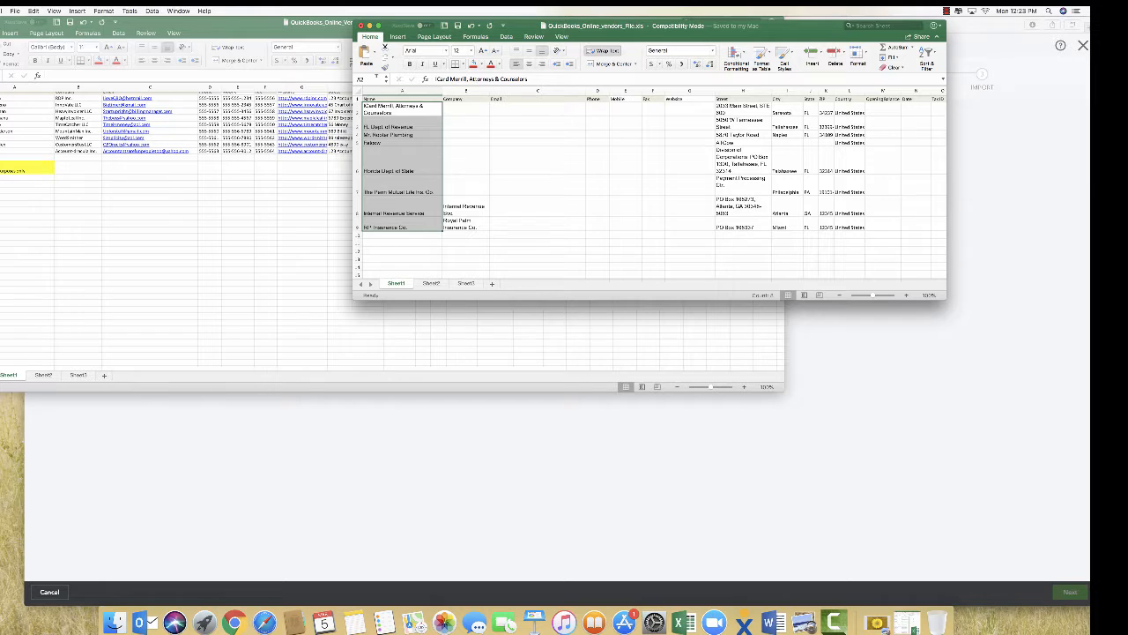
right_click(384, 114)
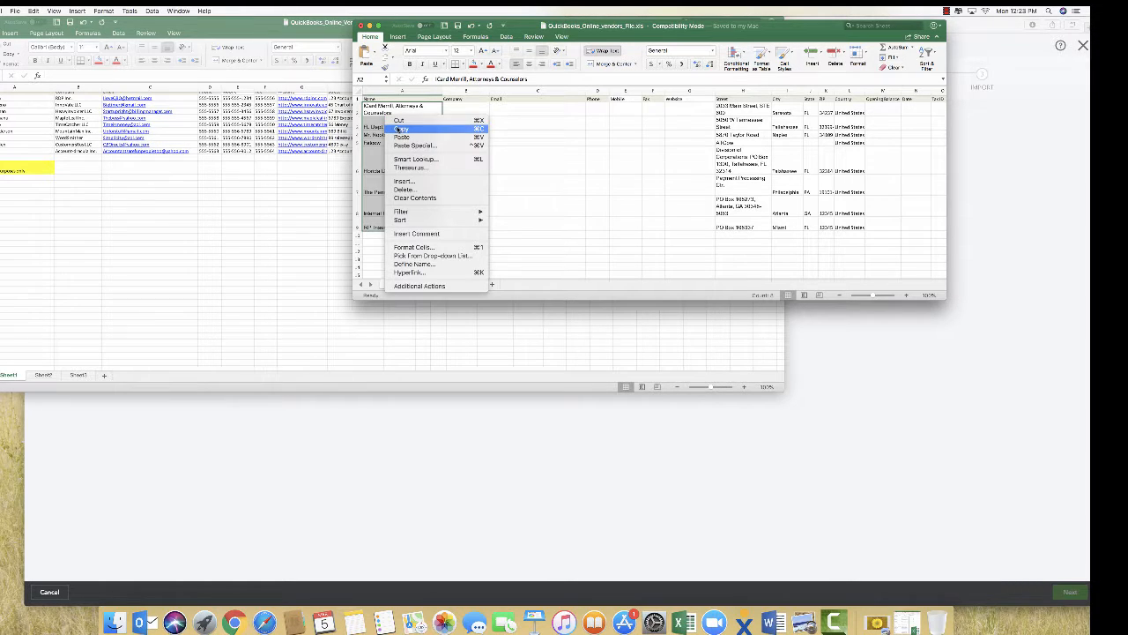
click(400, 130)
click(6, 105)
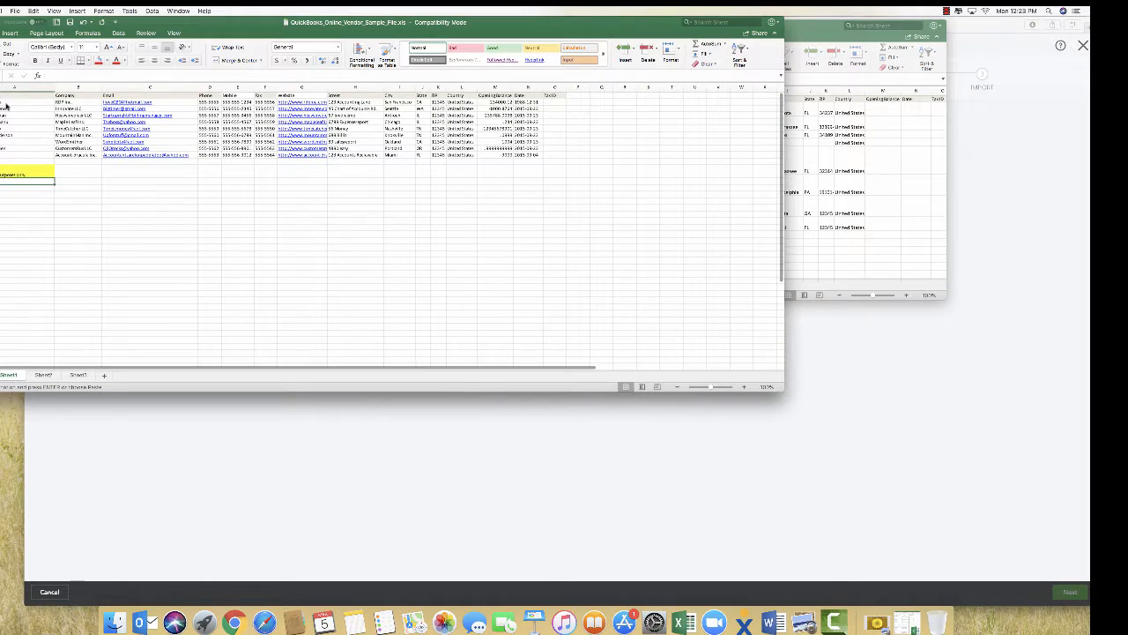
click(5, 105)
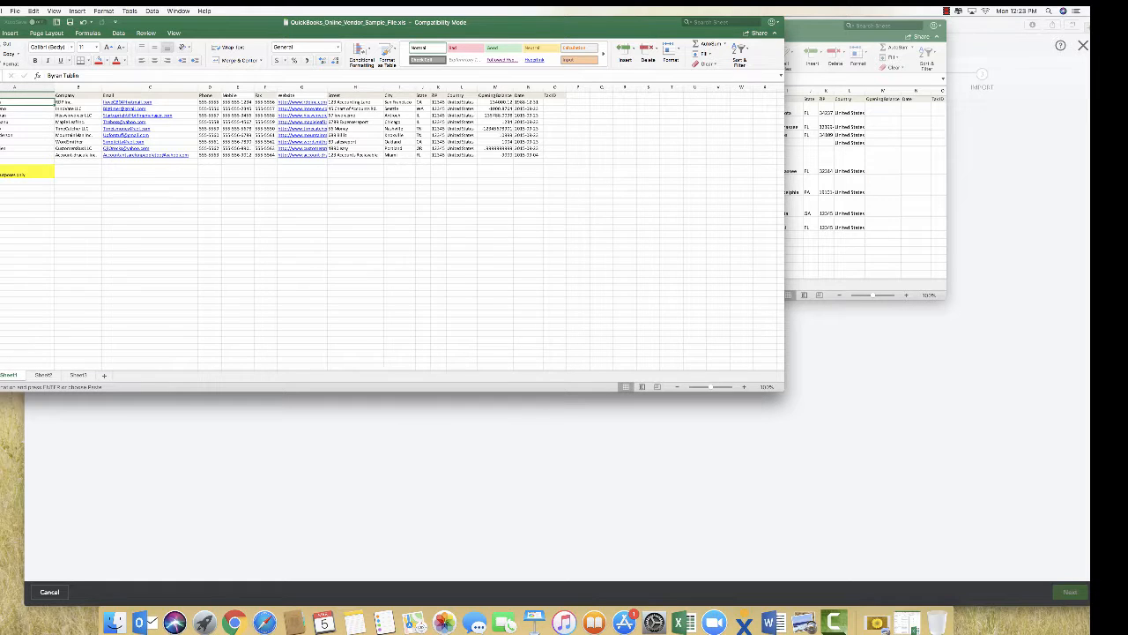
key(super+v)
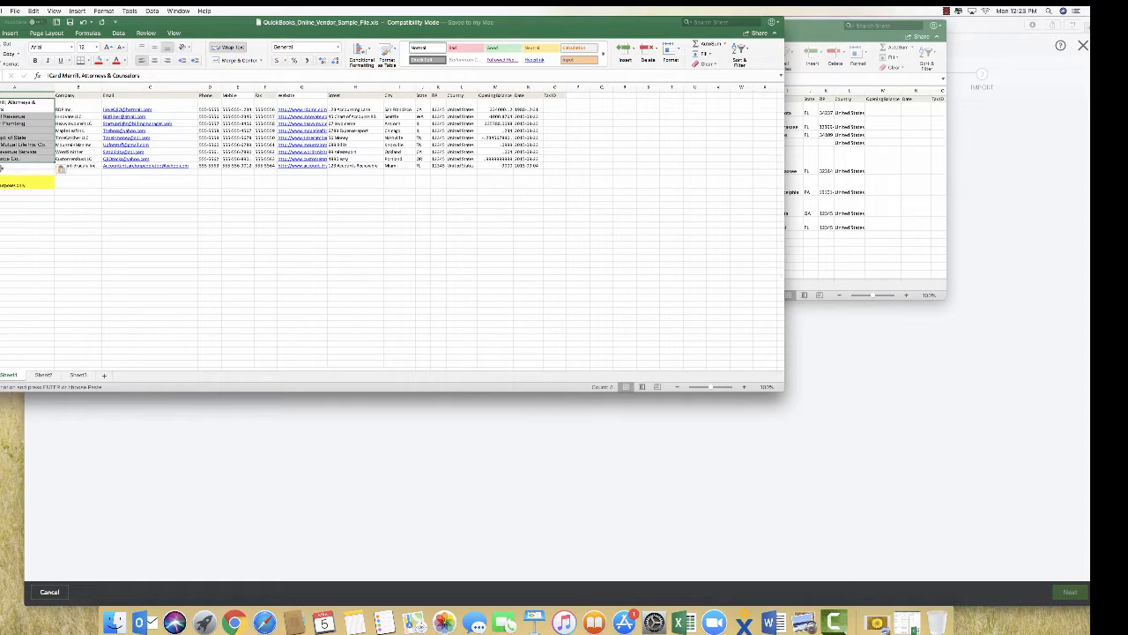
Clear the contents of the leftover sample rows below the pasted vendor names in the sample file.
drag(4, 166, 588, 213)
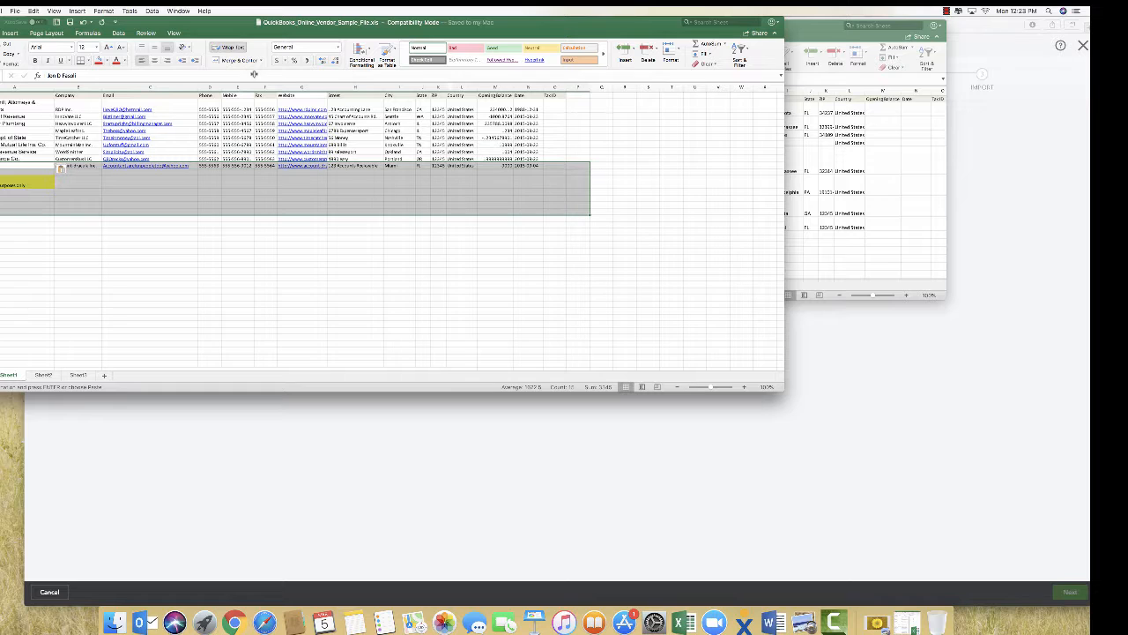
right_click(8, 178)
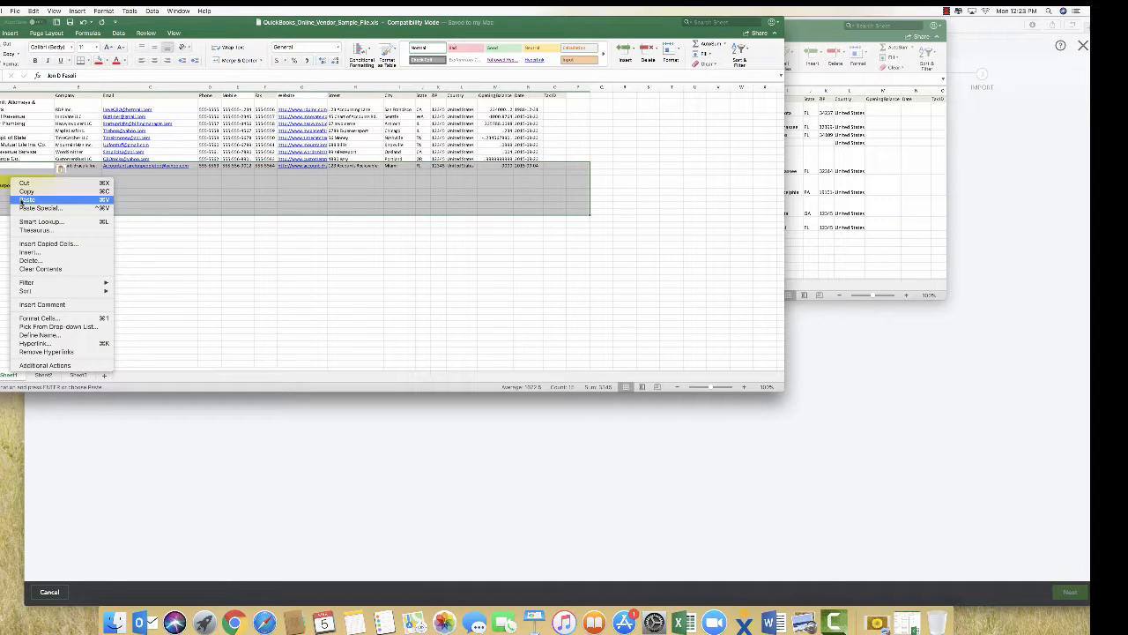
click(40, 269)
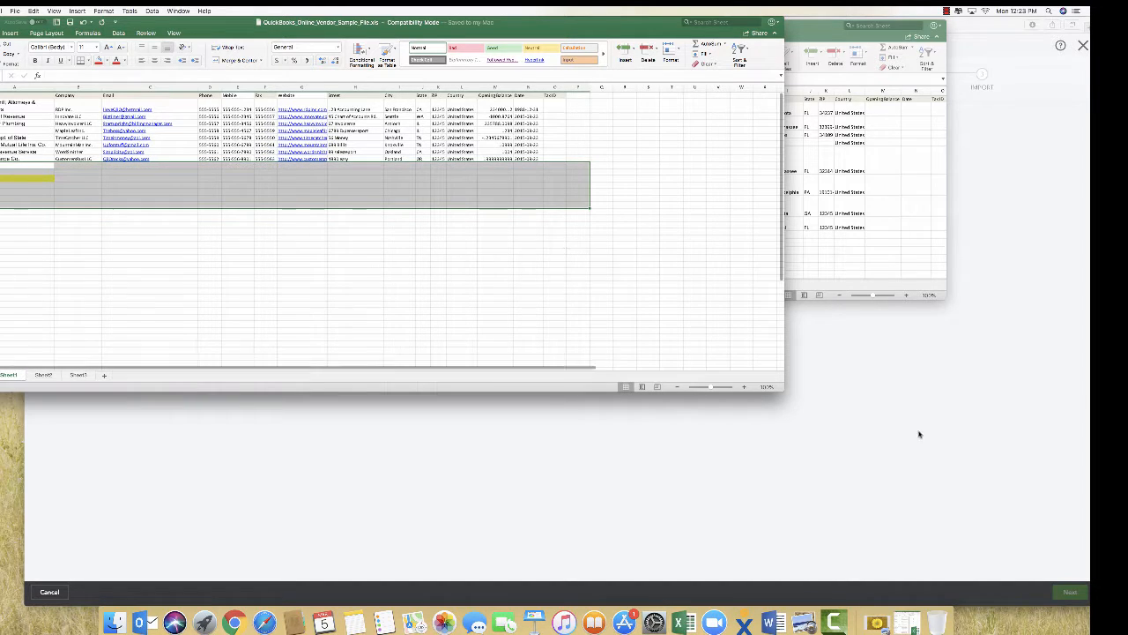
click(873, 350)
click(13, 264)
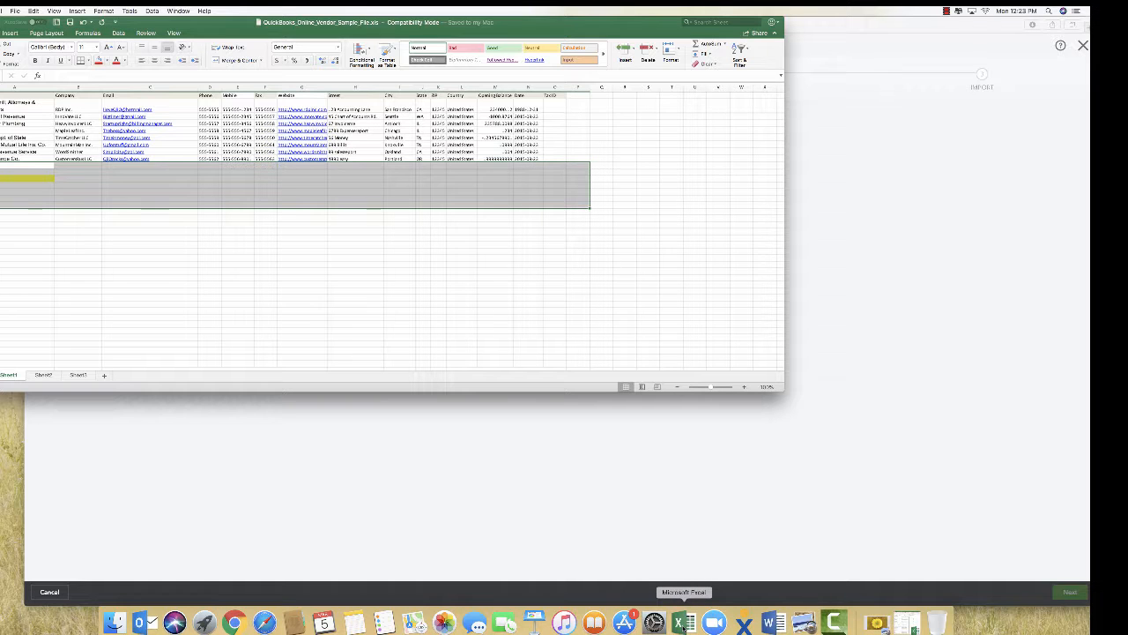
scroll(4, 117, left, 2)
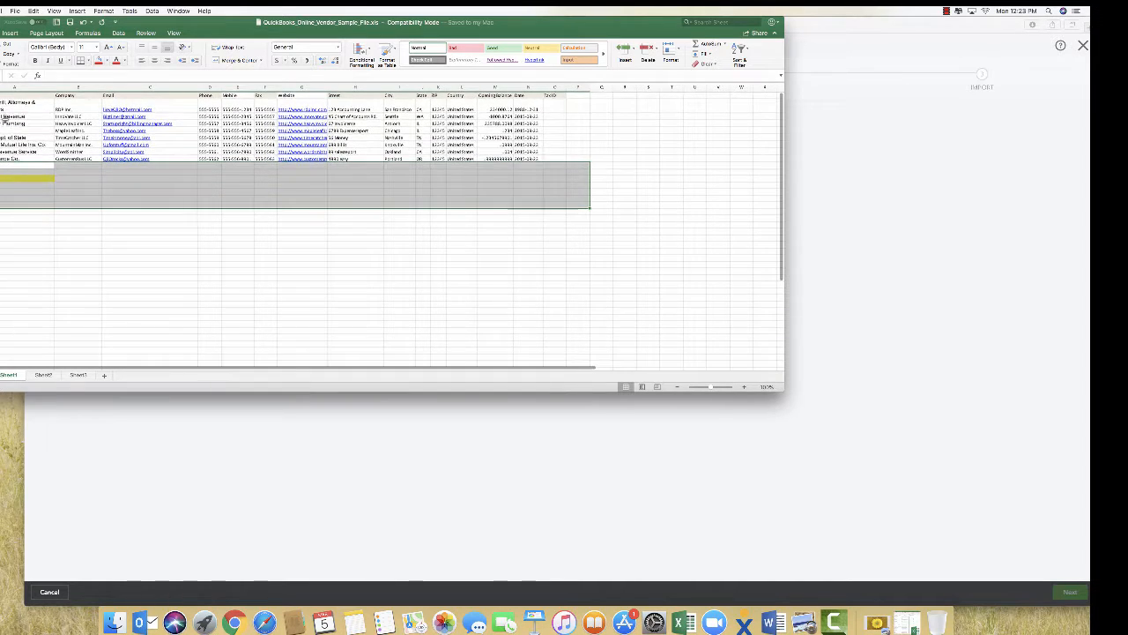
Paste the copied vendor names into the Company column of the sample file and minimize both workbook windows.
click(75, 107)
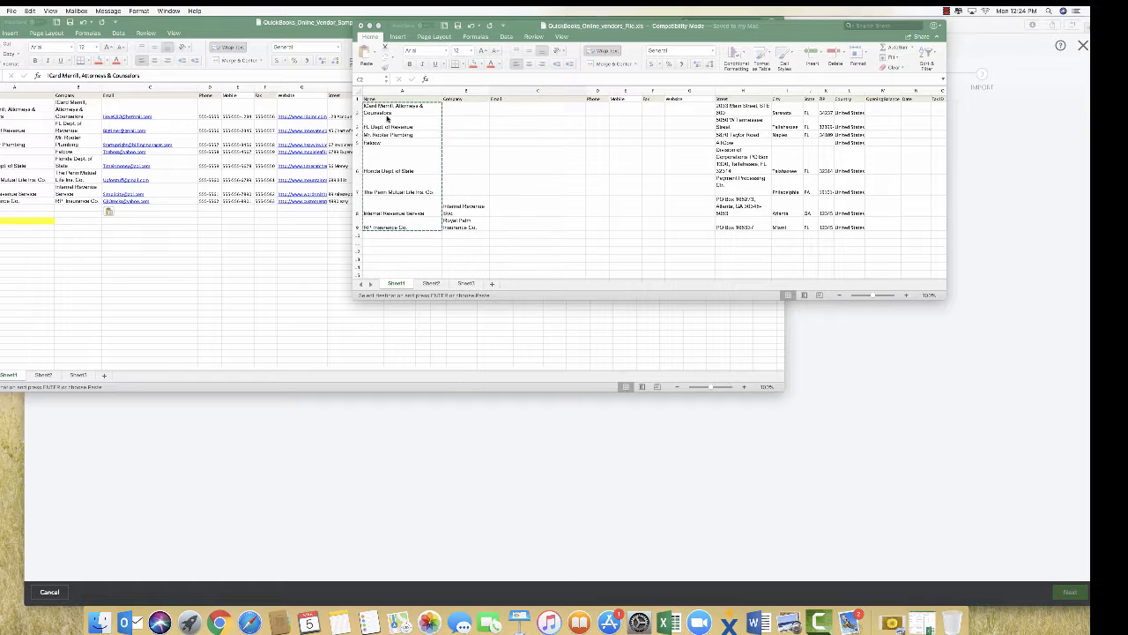
click(172, 211)
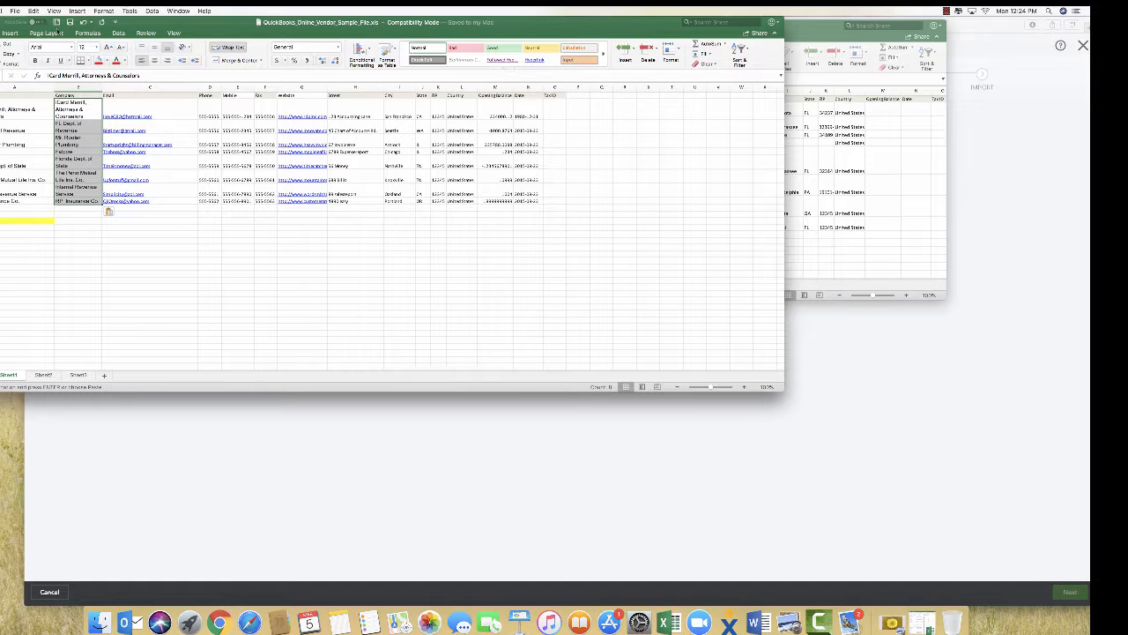
key(super+m)
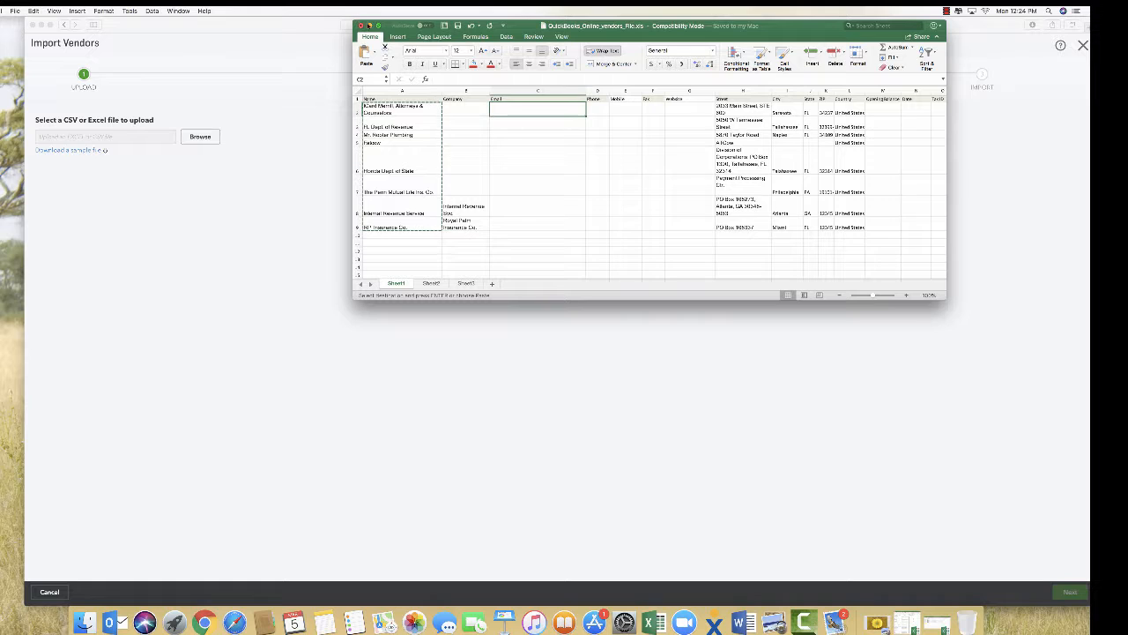
key(super+m)
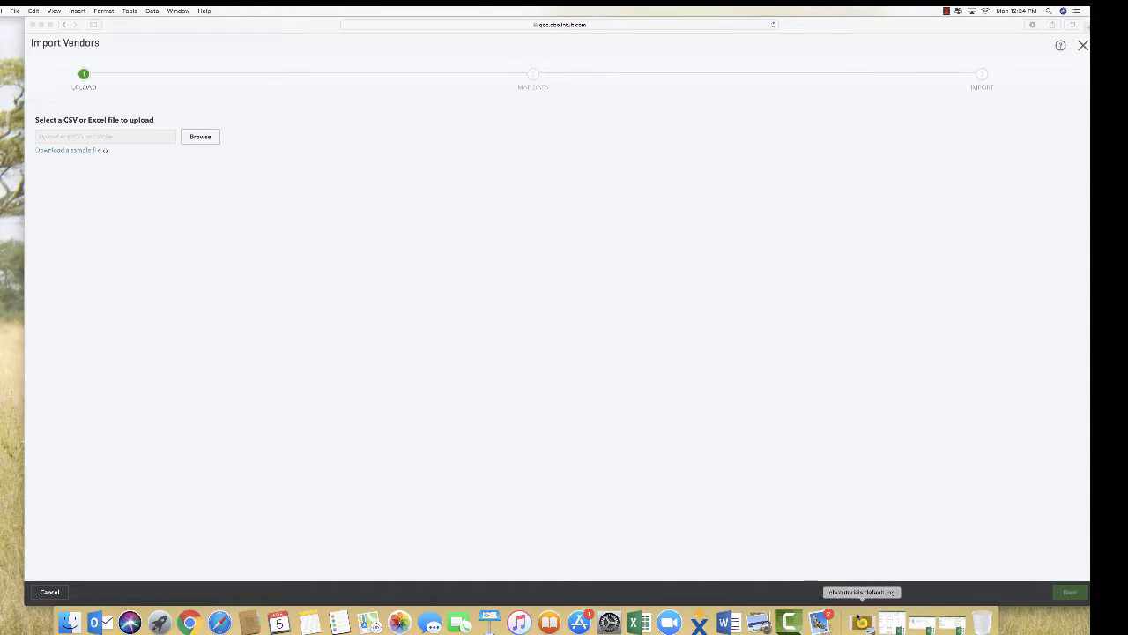
Restore QuickBooks_Online_vendors_File.xls and copy its vendor names from the Name column into the Company column.
click(944, 621)
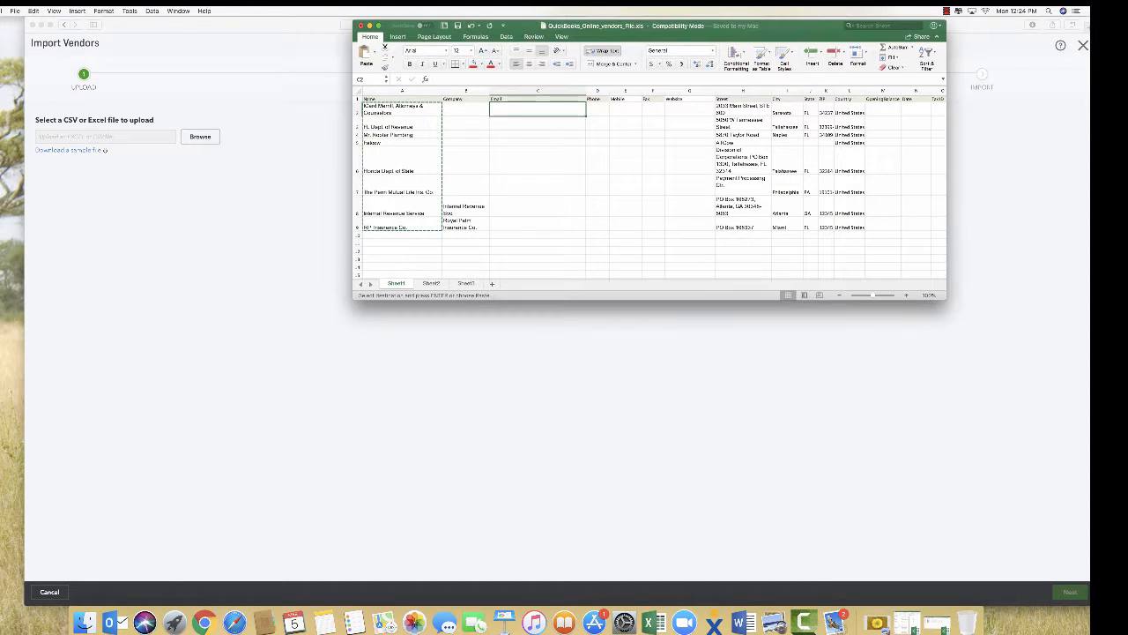
click(485, 227)
click(437, 251)
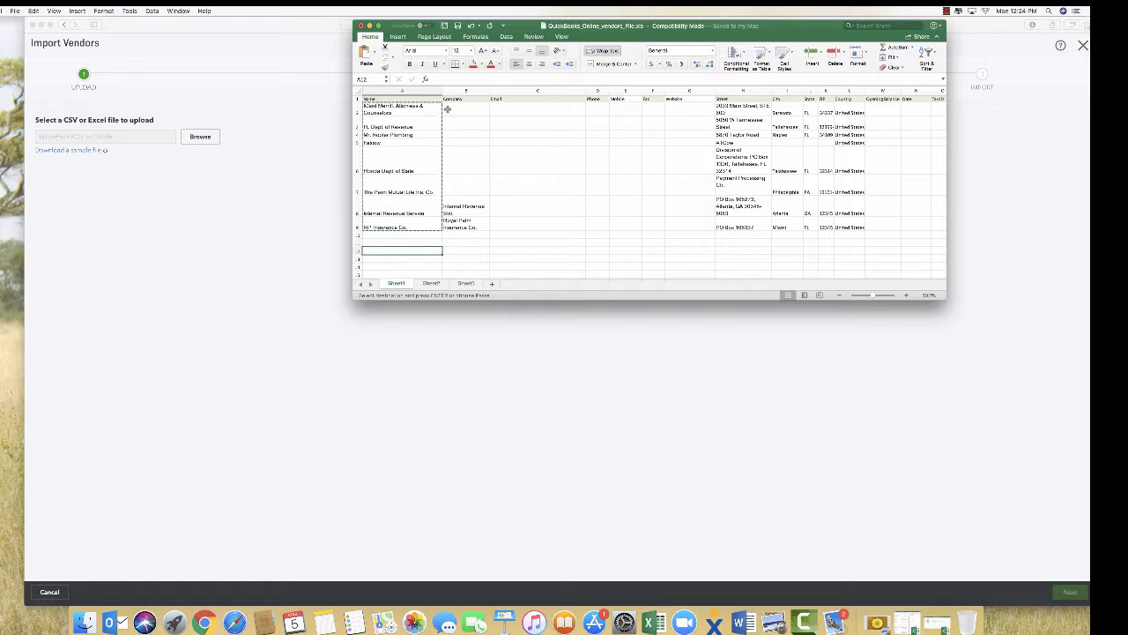
click(410, 109)
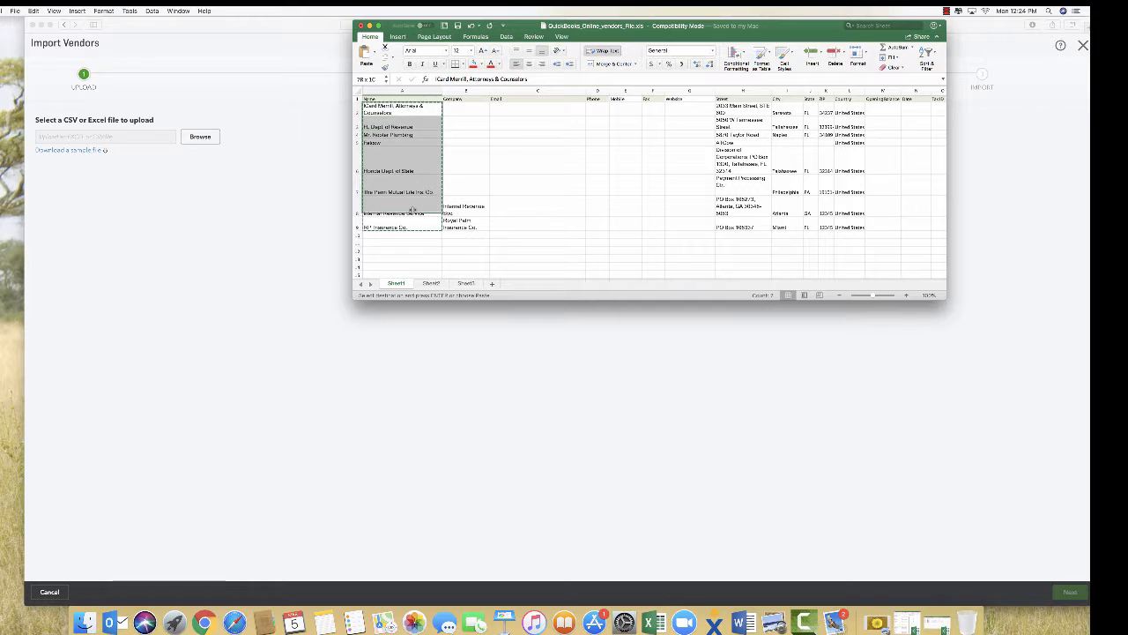
drag(411, 210, 411, 227)
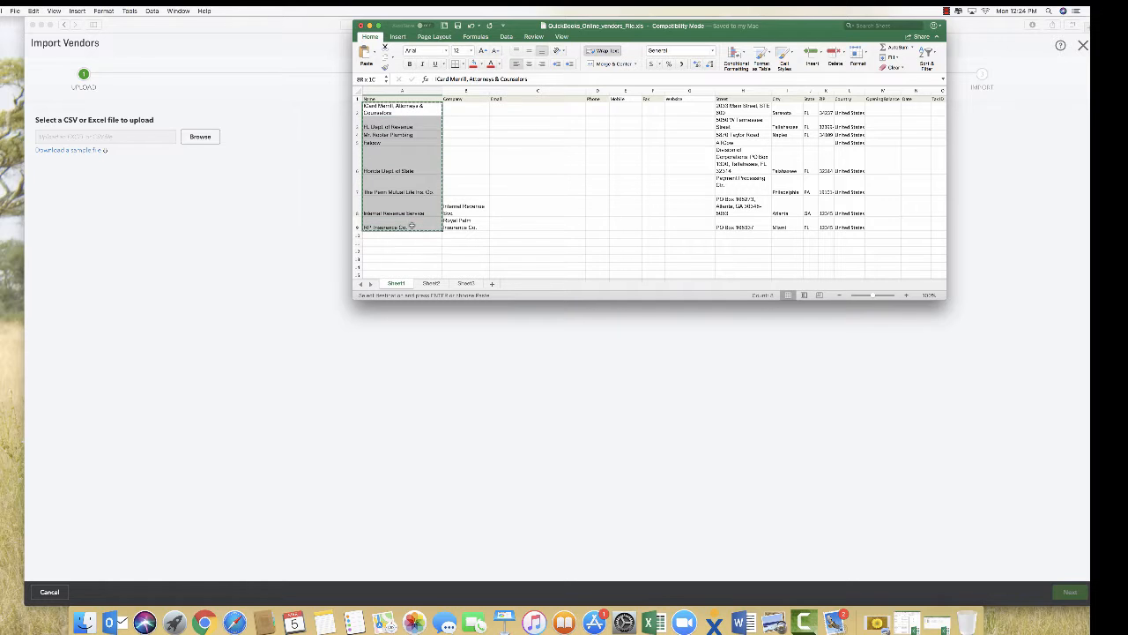
right_click(394, 122)
click(406, 134)
click(466, 107)
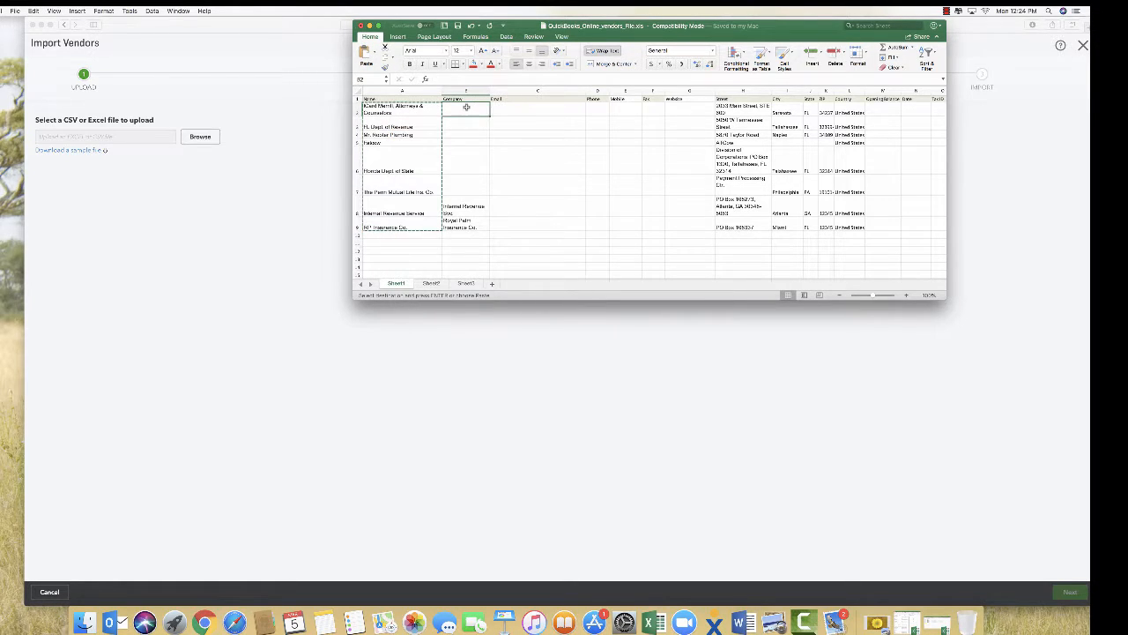
right_click(467, 107)
click(484, 128)
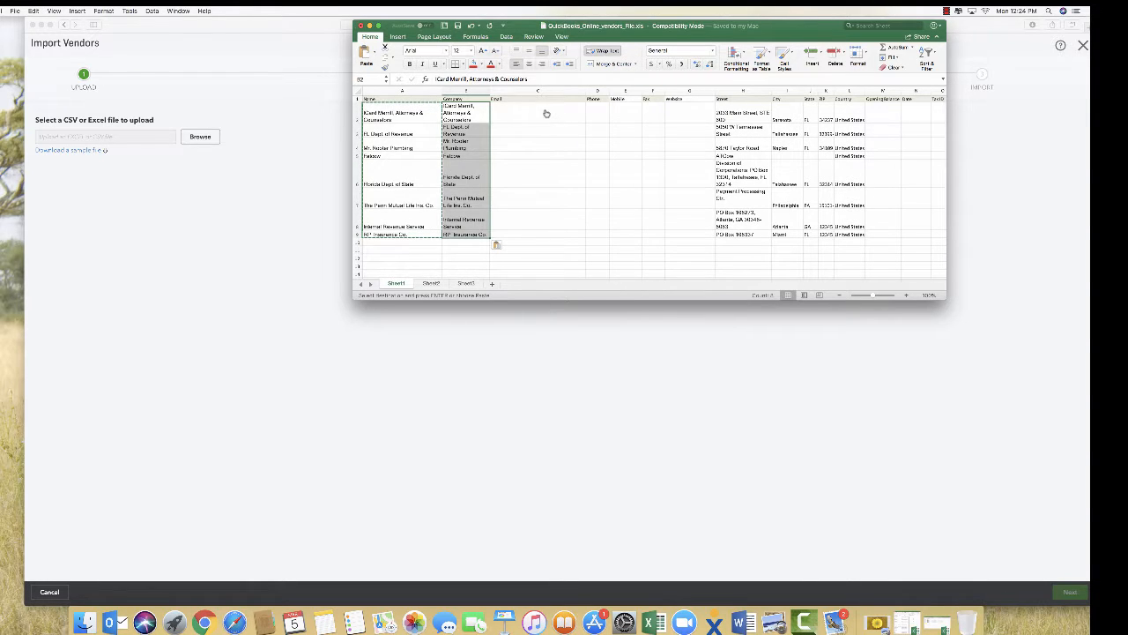
Save the edited QuickBooks_Online_vendors_File.xls workbook and close it.
drag(546, 113, 599, 113)
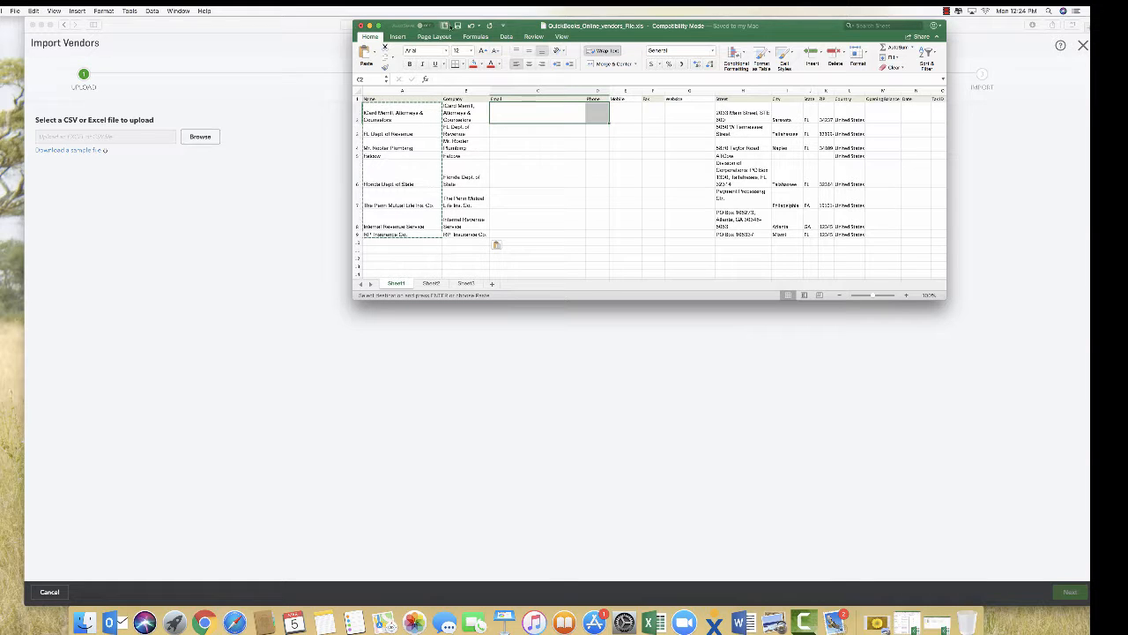
click(458, 27)
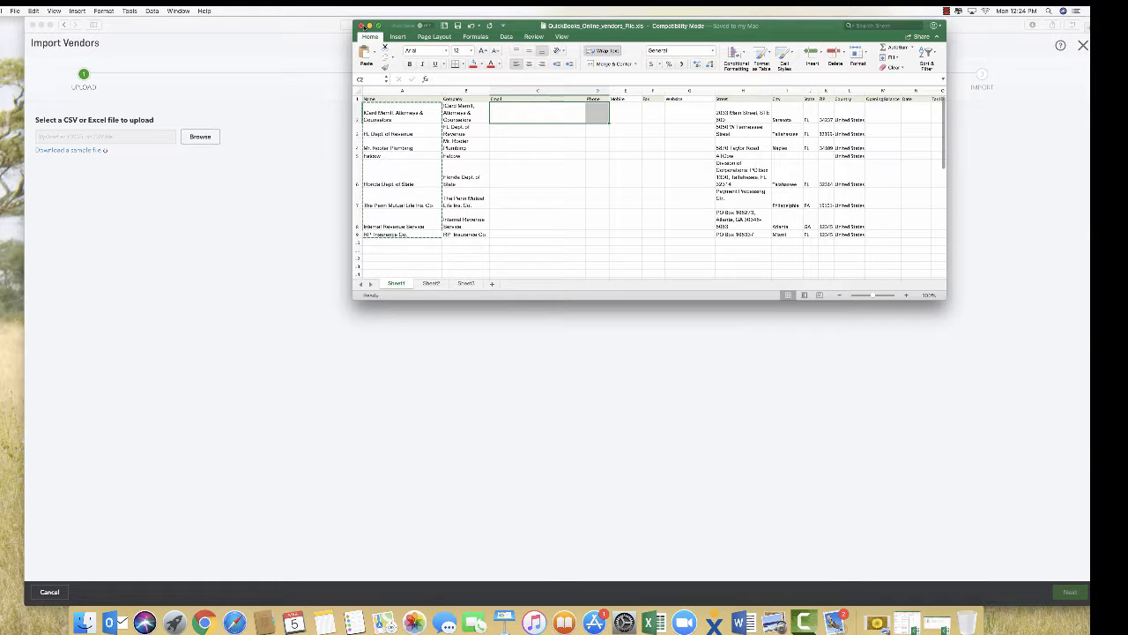
click(361, 25)
Upload QuickBooks_Online_vendors_File.xls from Downloads to the vendor import and accept the field mapping to reach the import review.
click(201, 136)
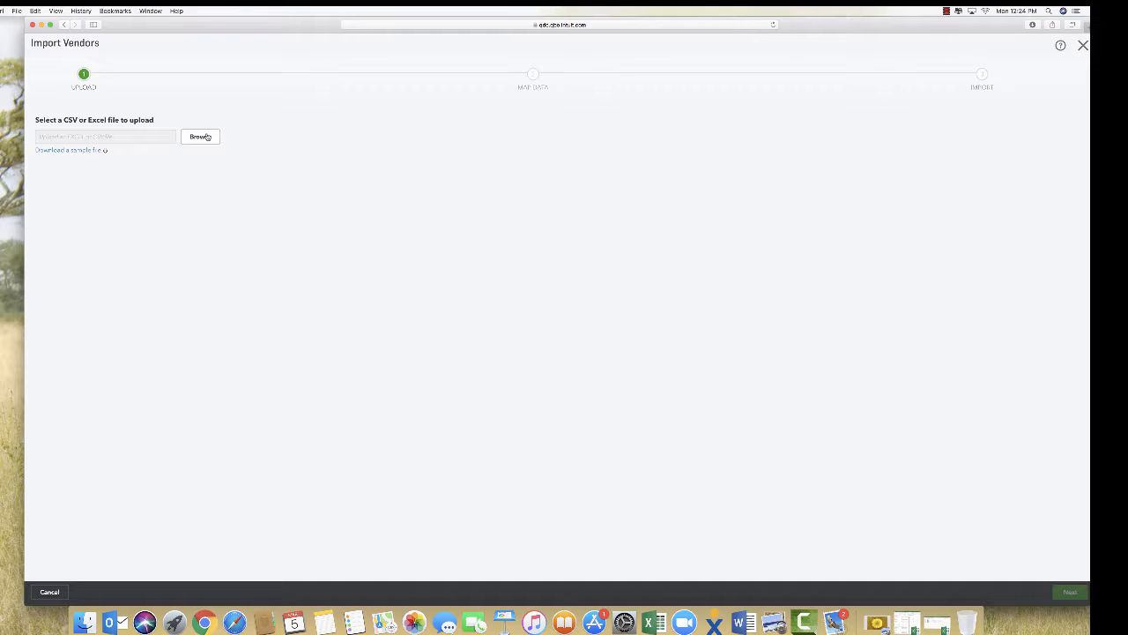
click(201, 136)
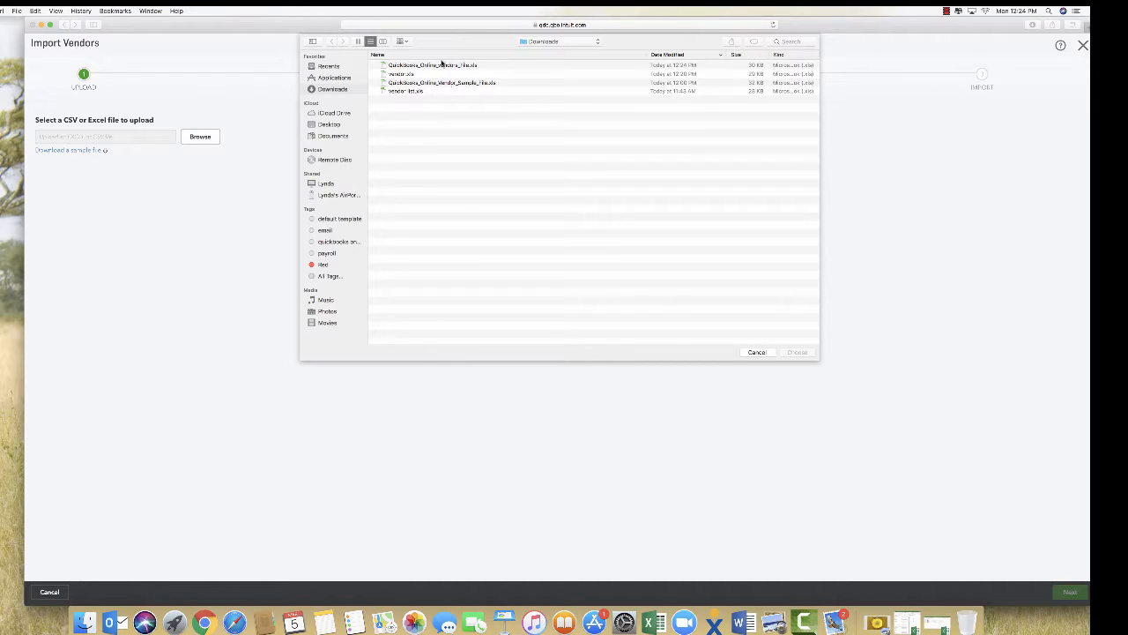
click(440, 66)
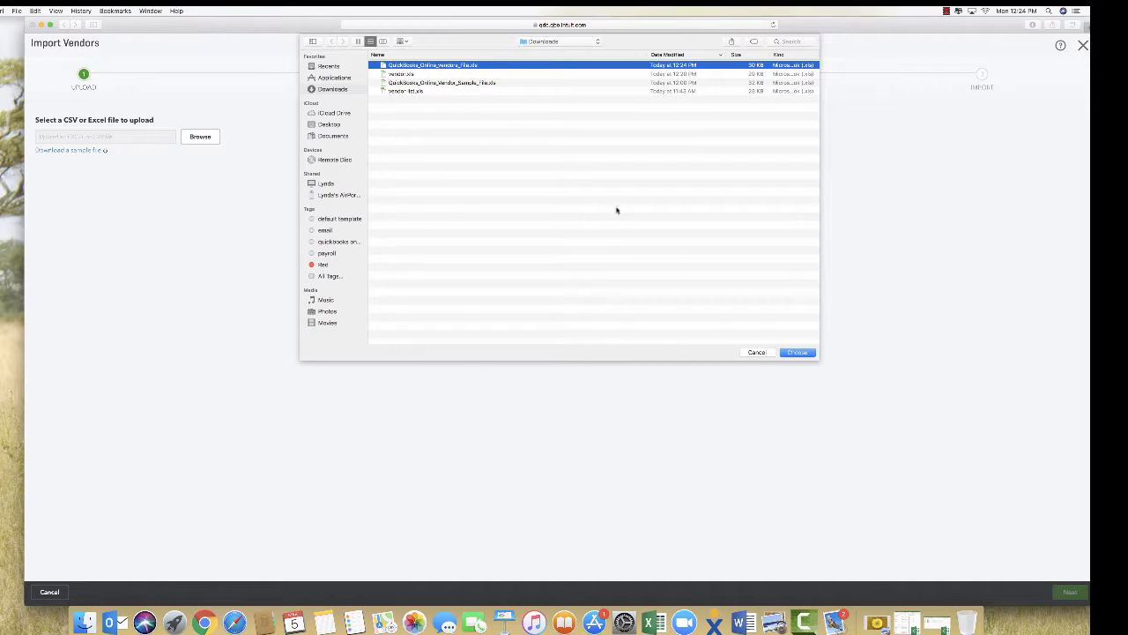
click(800, 352)
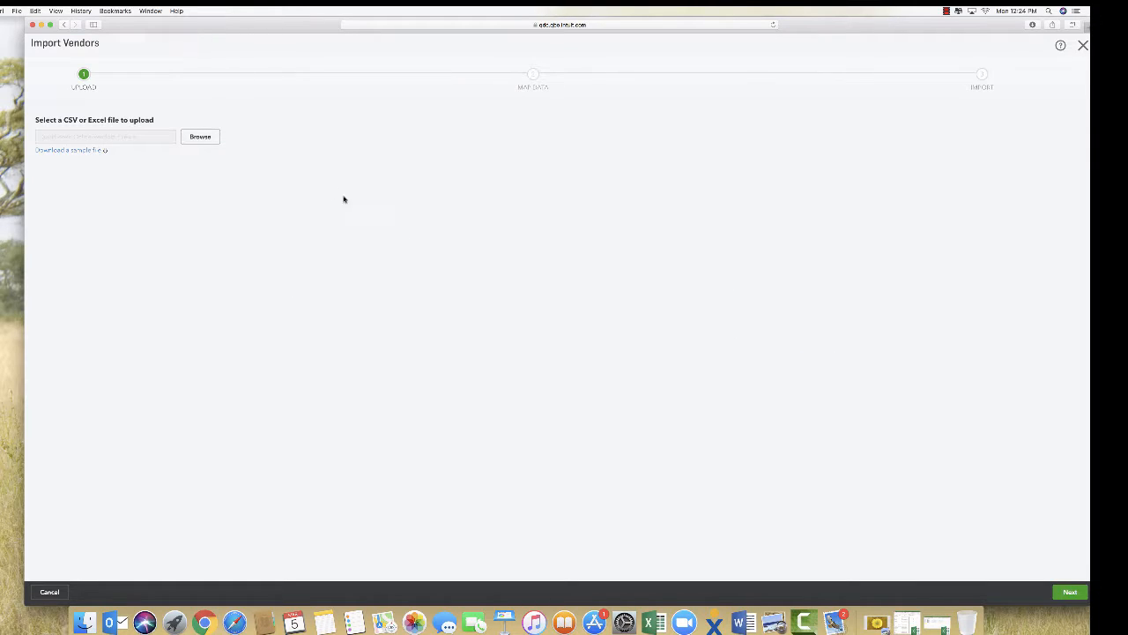
click(1066, 587)
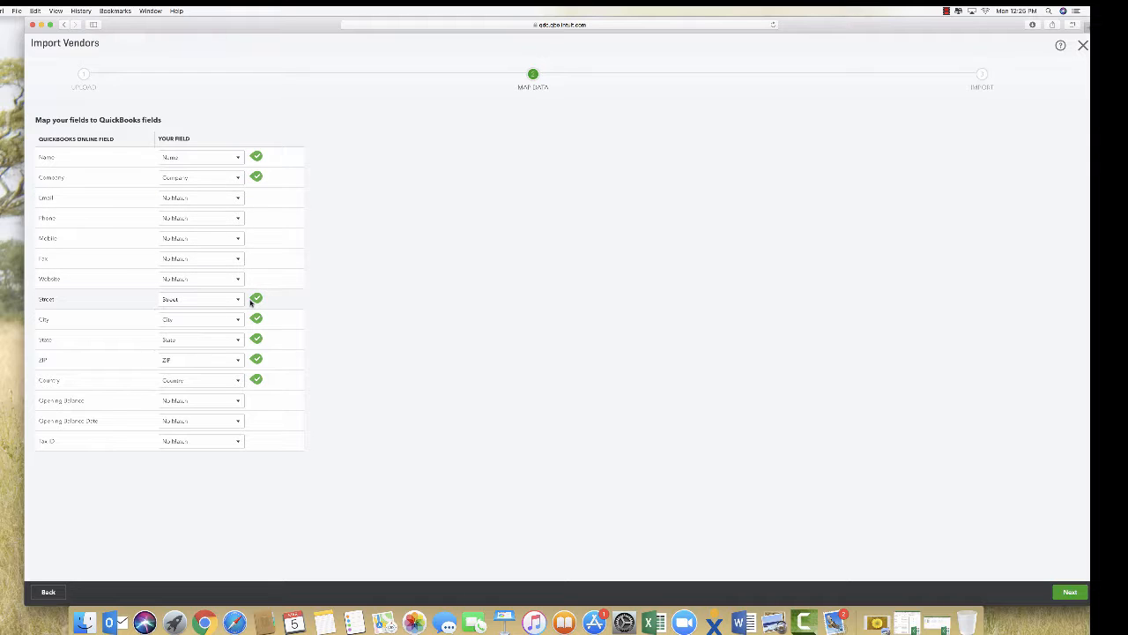
click(1069, 593)
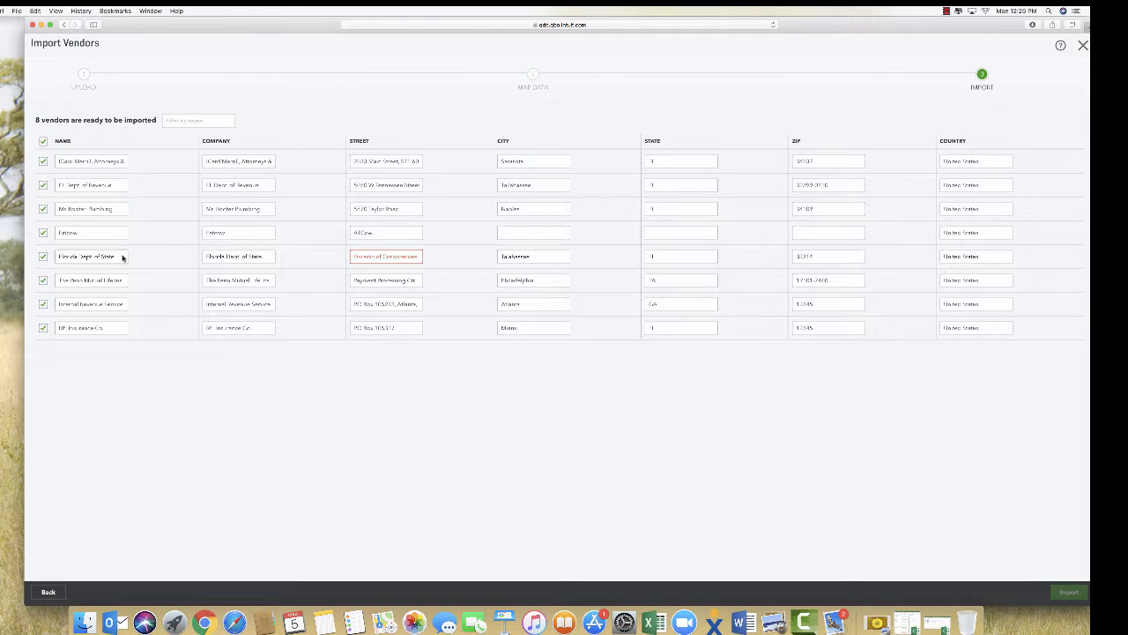
Reduce the Florida Dept. of State street entry to only its PO box, removing the division name, city, state and ZIP.
click(355, 256)
drag(355, 256, 427, 256)
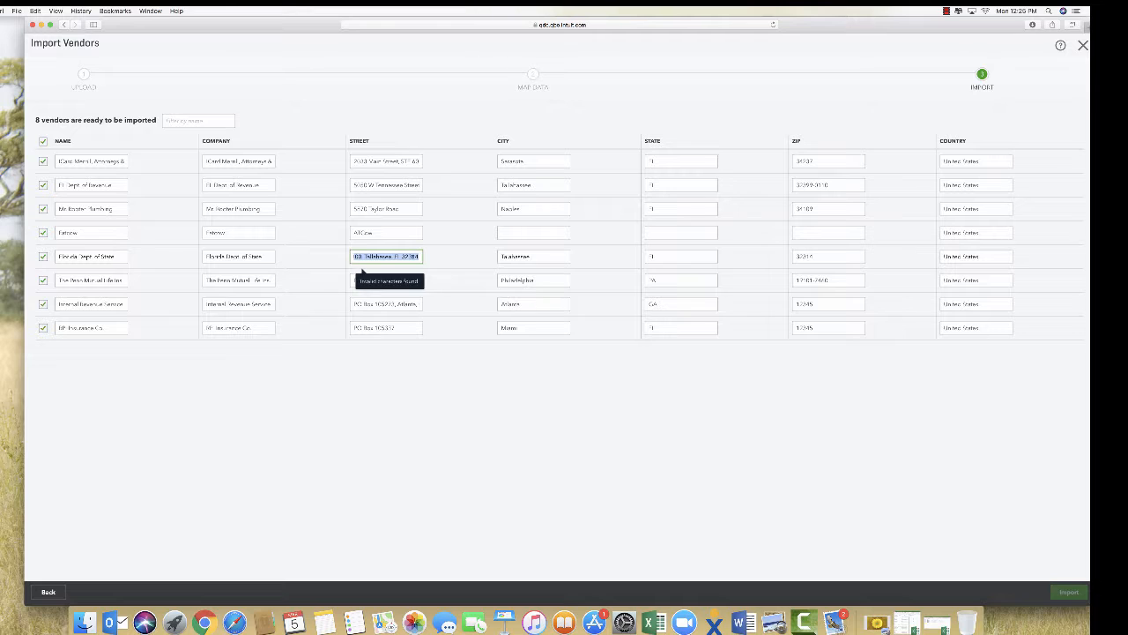
click(411, 256)
drag(419, 257, 365, 257)
key(BackSpace)
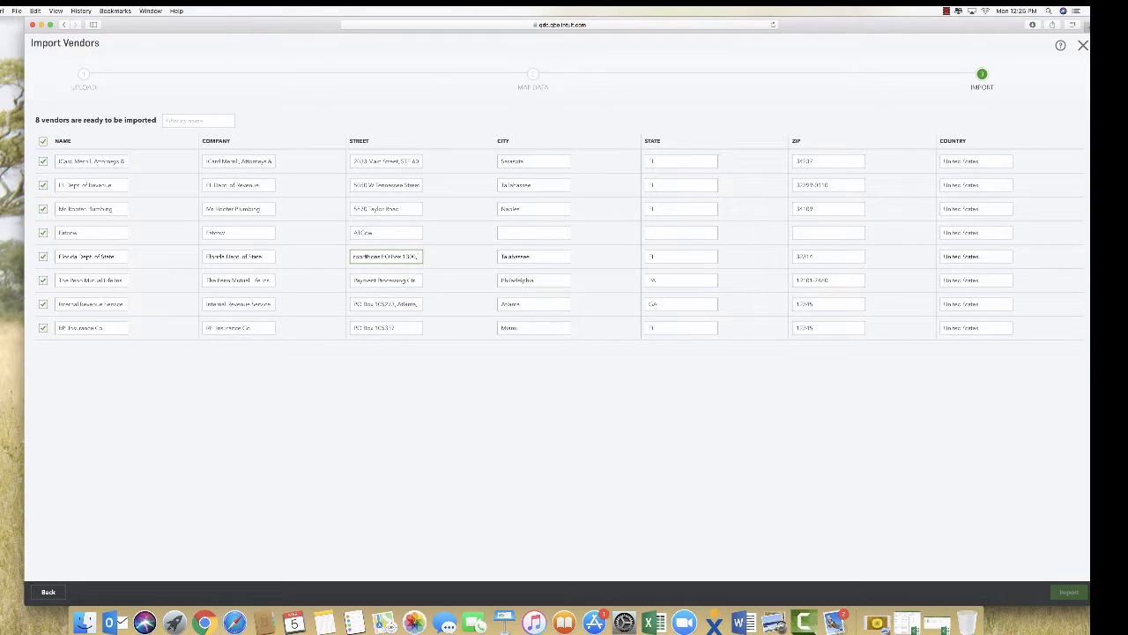
key(BackSpace)
key(BackSpace)
drag(389, 256, 302, 249)
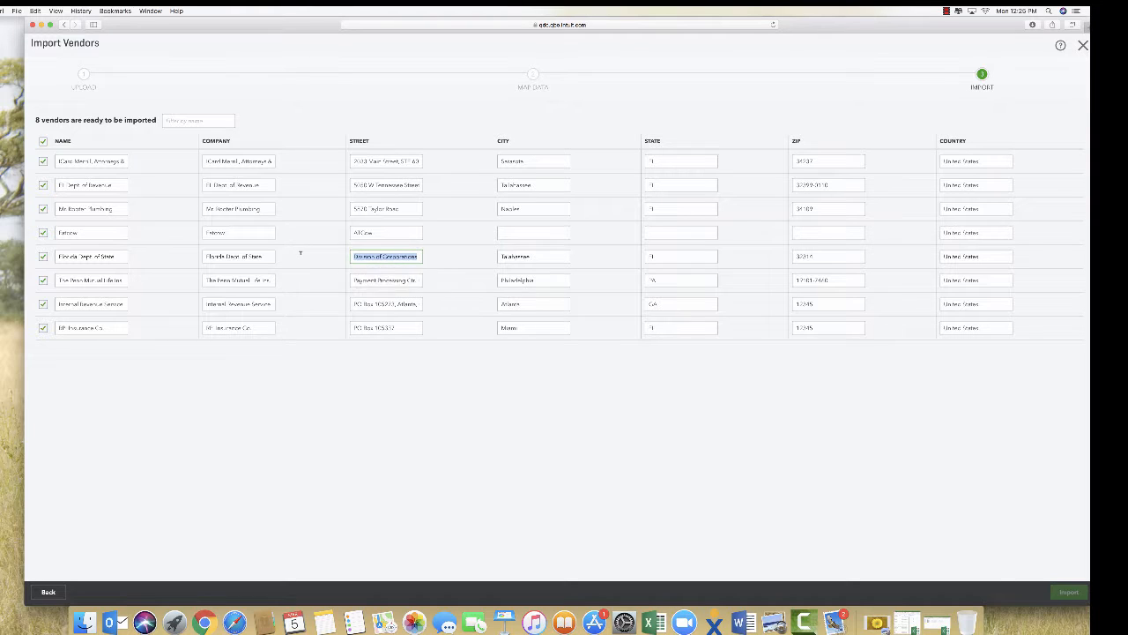
key(BackSpace)
click(389, 255)
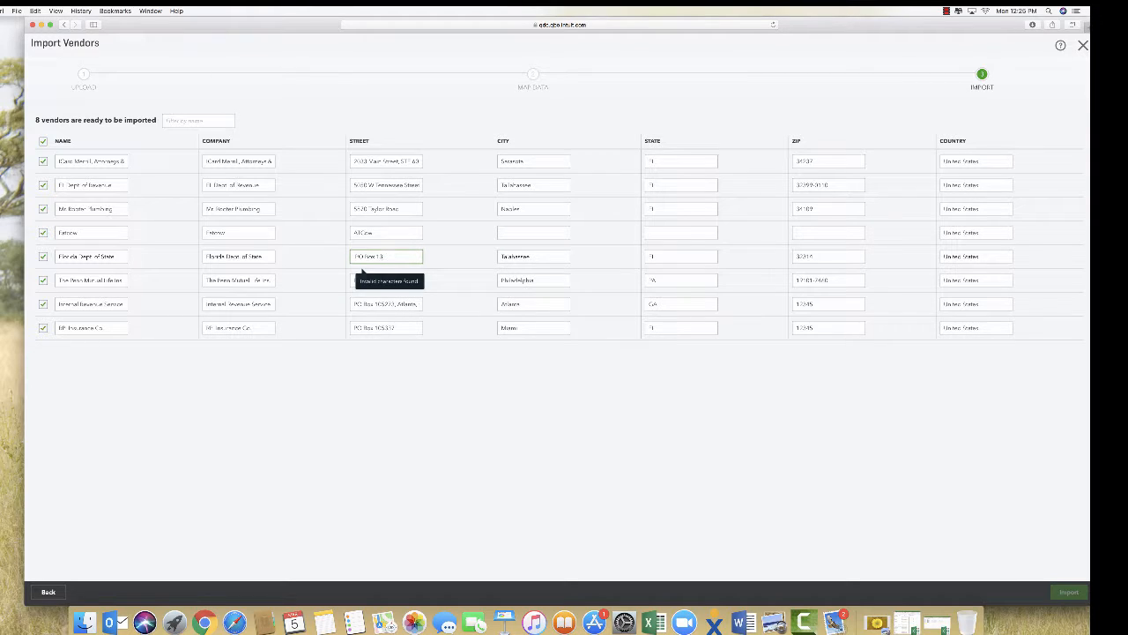
text(00)
Import all the reviewed vendors and deselect the duplicate Mr. Rooter Plumbing entry.
double_click(393, 232)
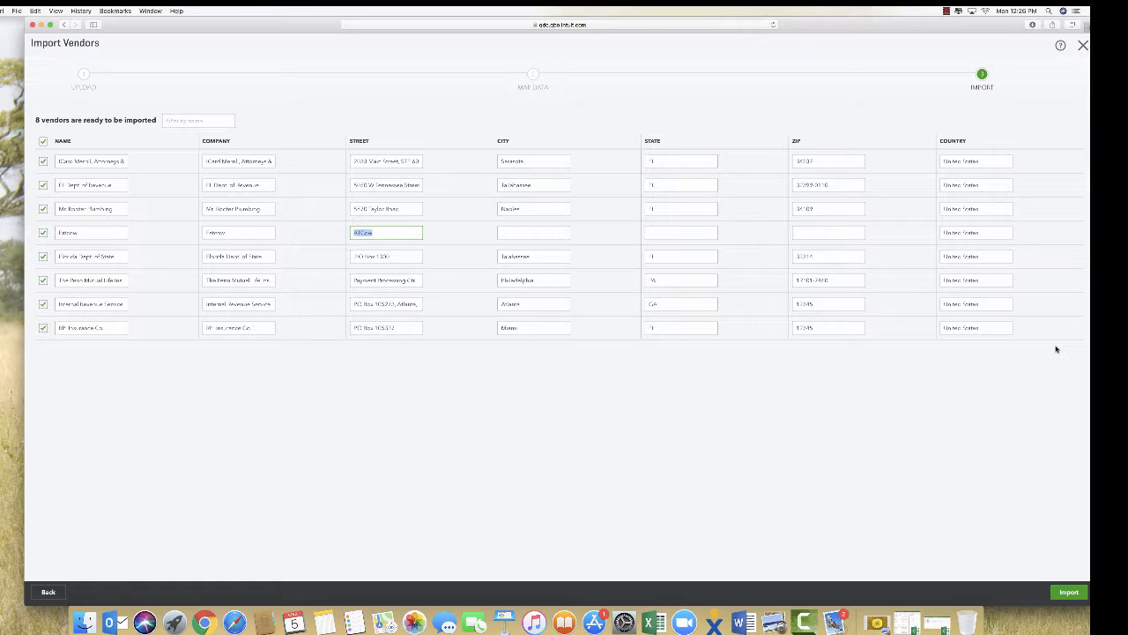
click(1054, 596)
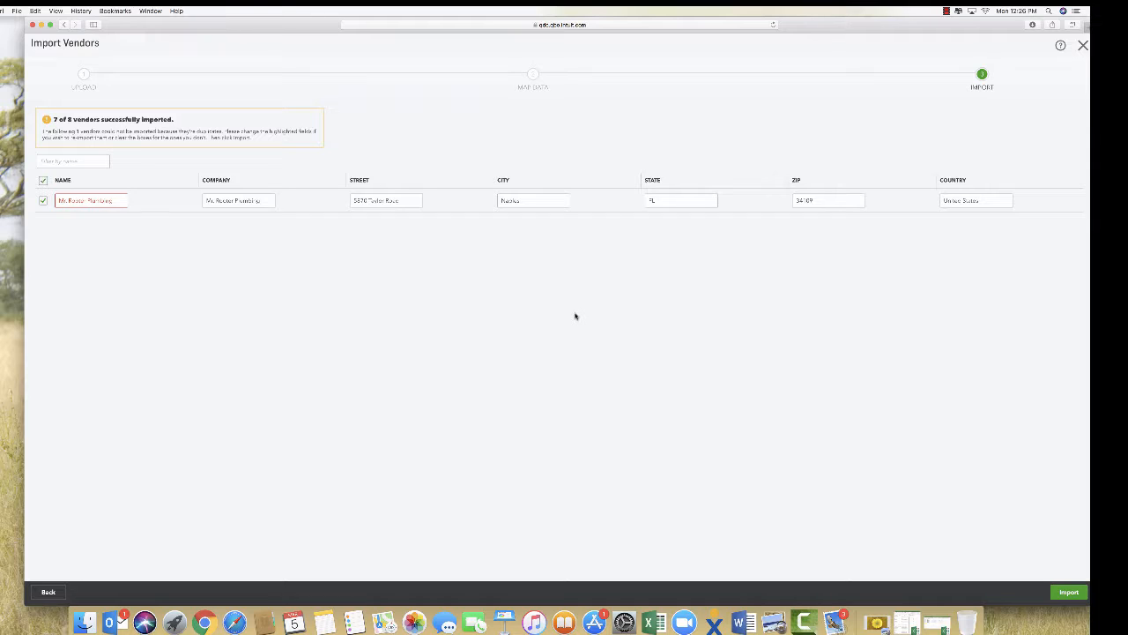
click(42, 200)
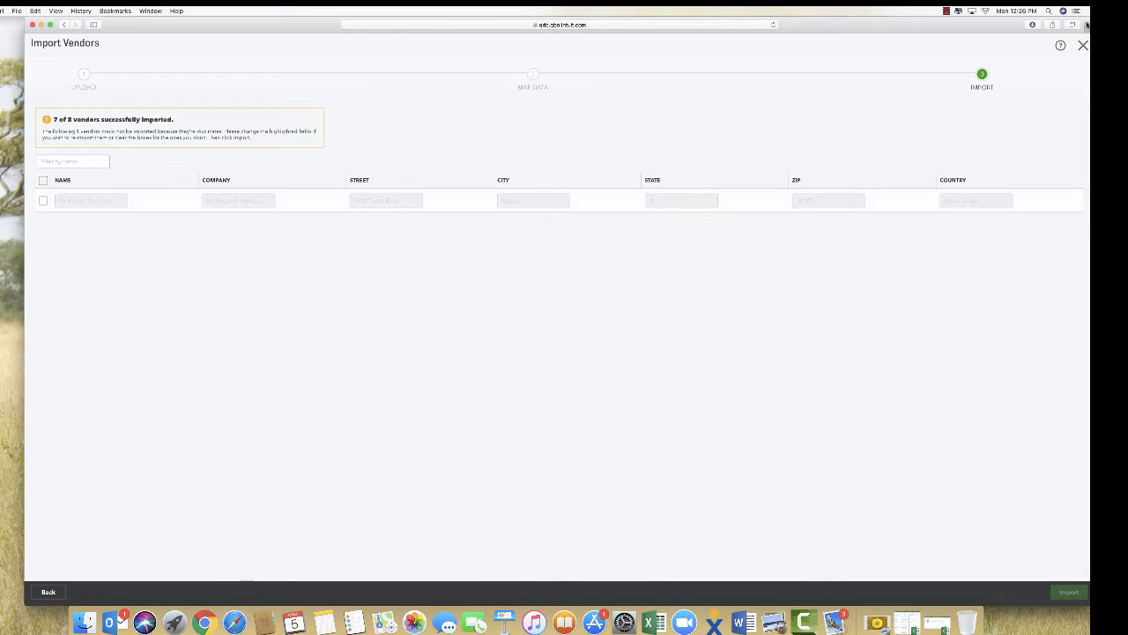
Leave the vendor import without saving and open the company's vendor list under Expenses.
click(1082, 45)
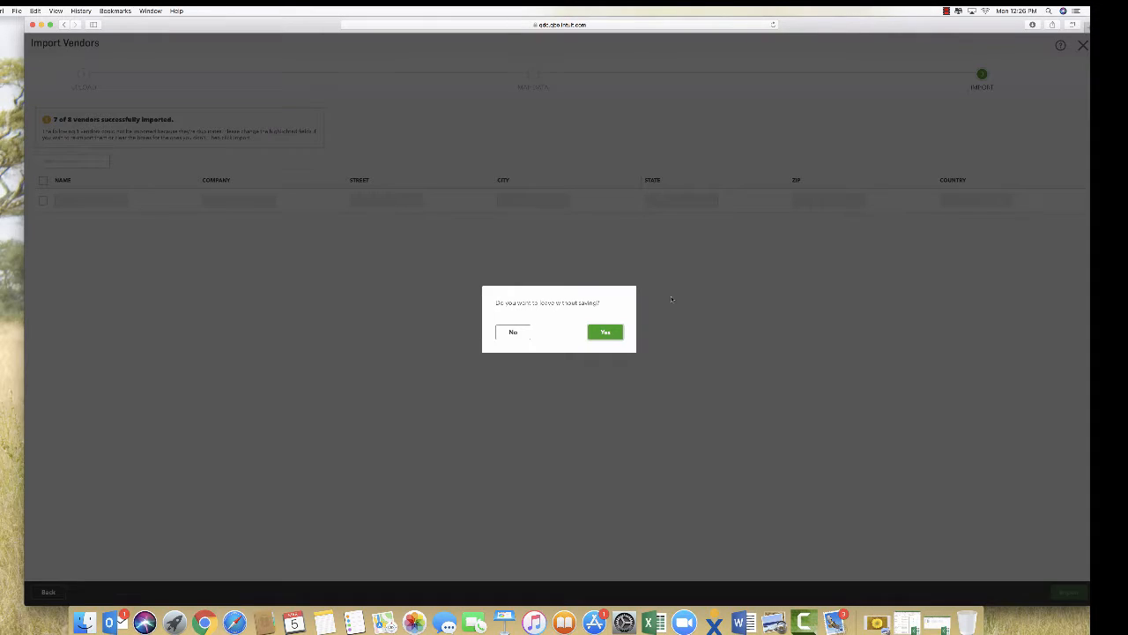
click(604, 332)
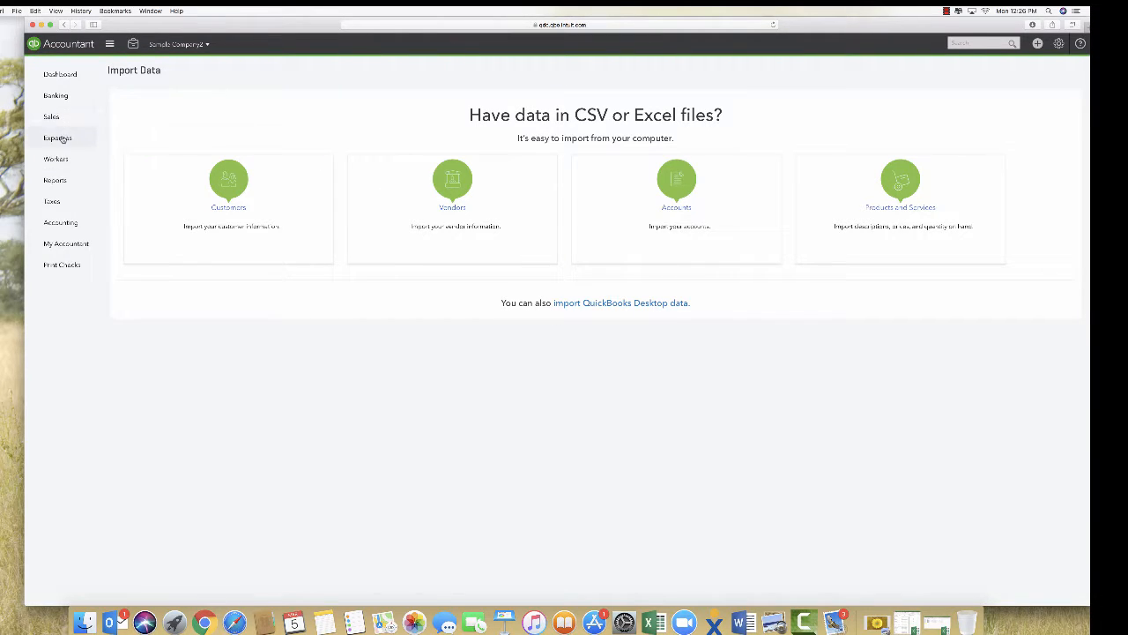
click(63, 138)
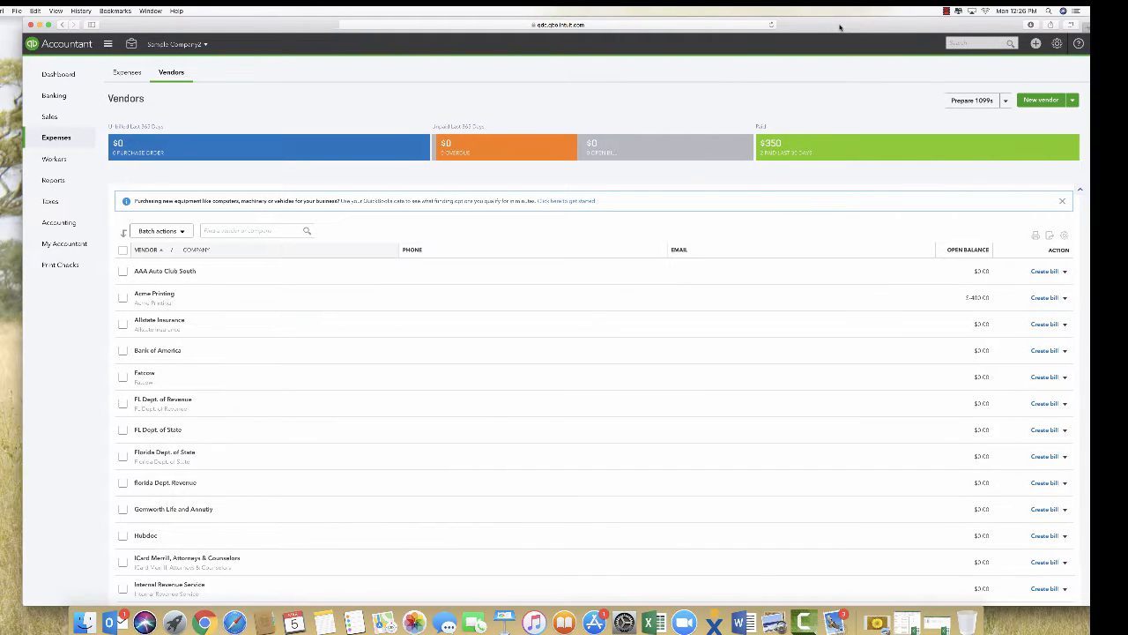
drag(848, 27, 825, 26)
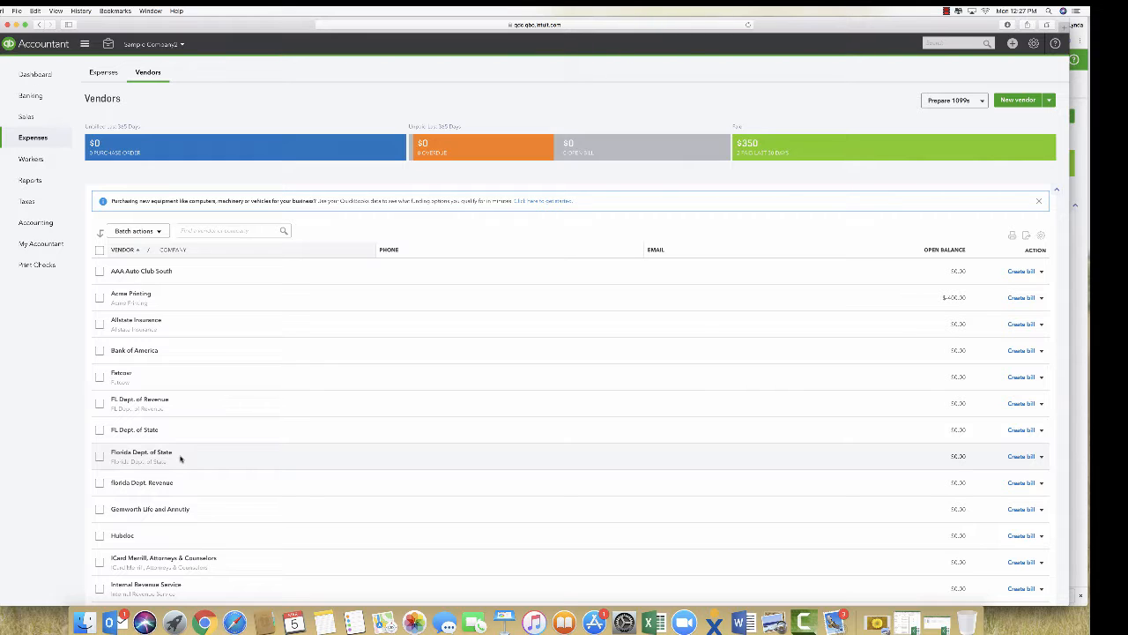
Copy the company name from the Florida Dept. of State vendor record and close the record without saving.
click(1042, 457)
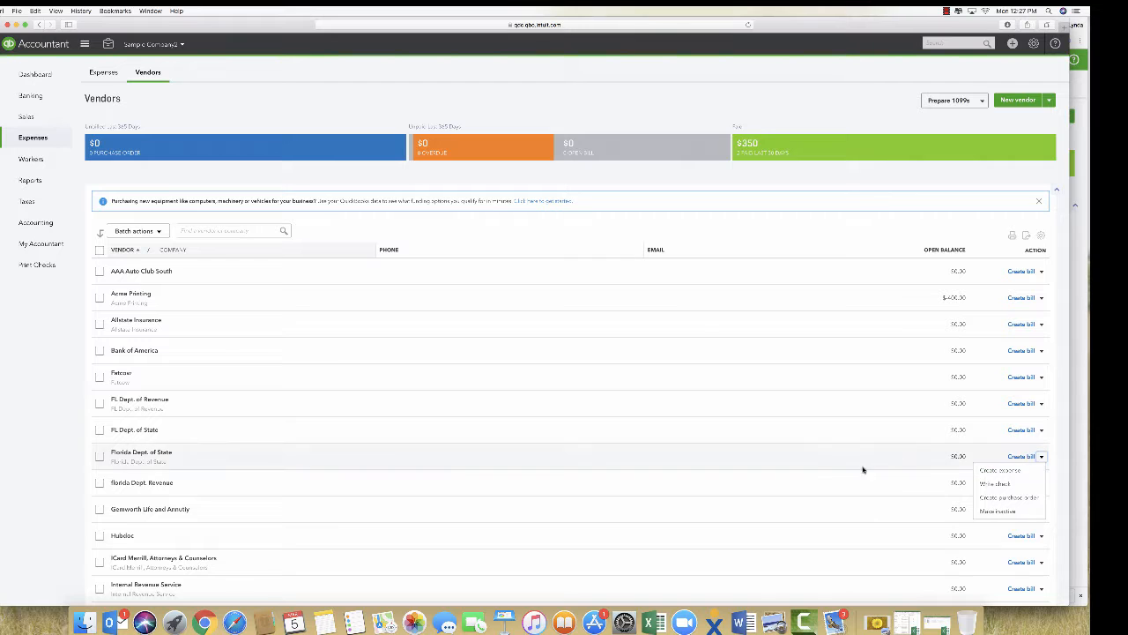
click(377, 455)
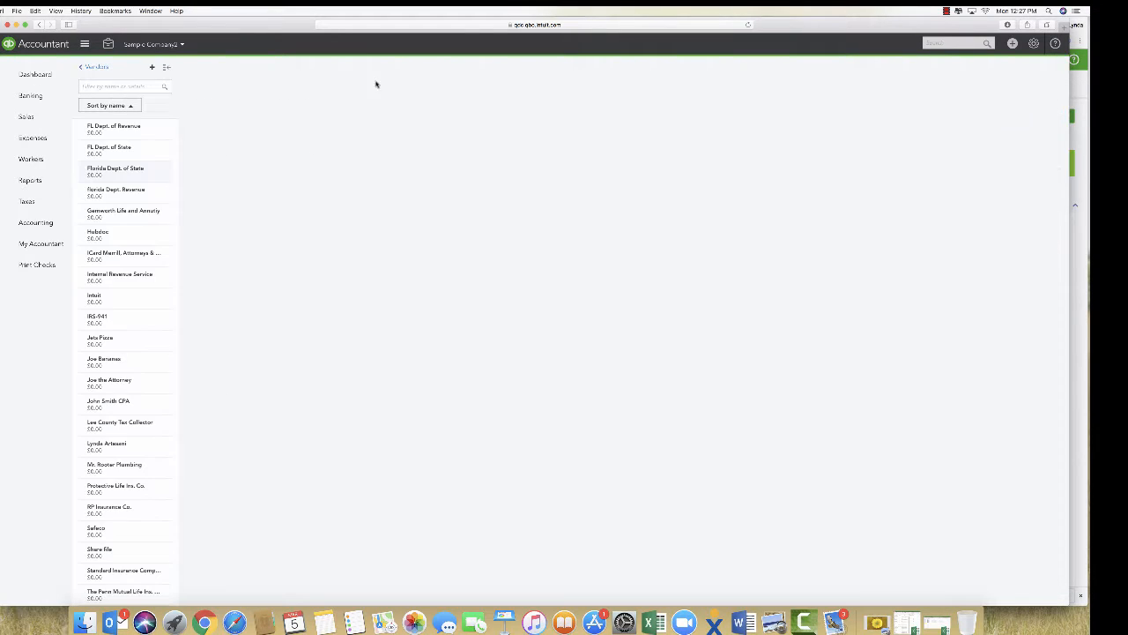
click(966, 68)
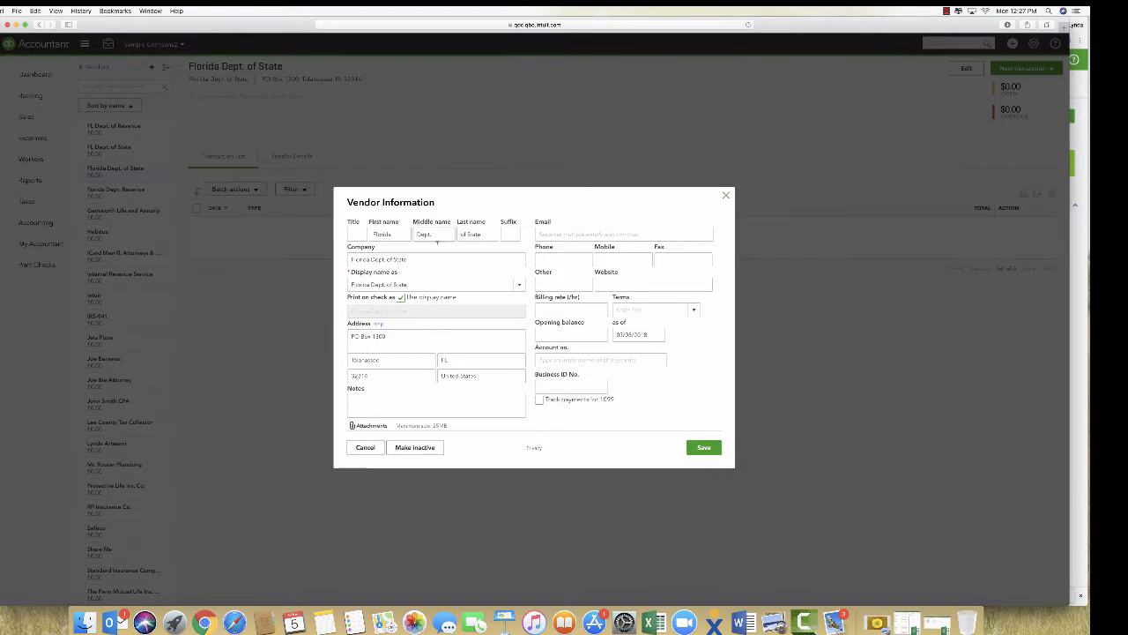
drag(425, 260, 353, 259)
right_click(368, 259)
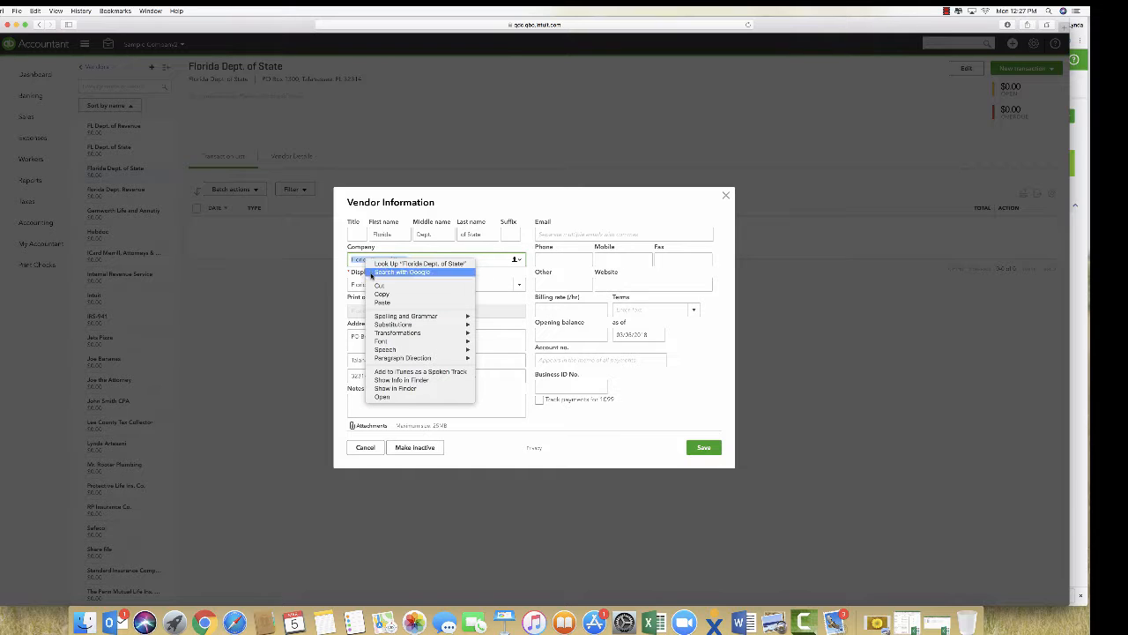
click(377, 295)
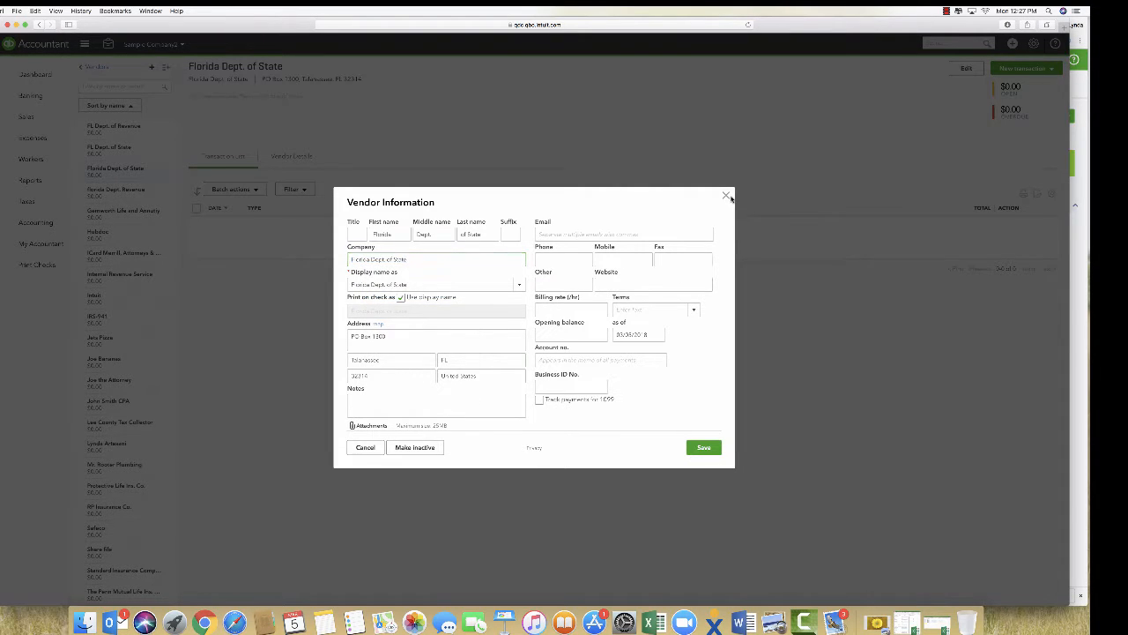
click(726, 195)
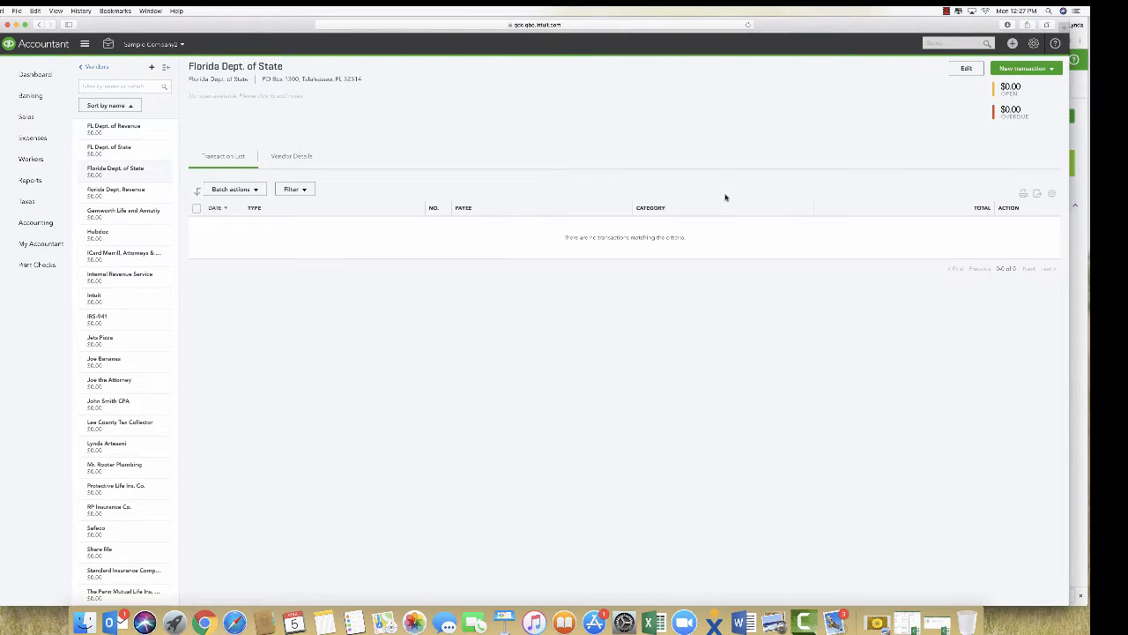
Replace the FL Dept. of State vendor's display name with Florida Dept. of State, save it, and merge the two vendors.
click(126, 156)
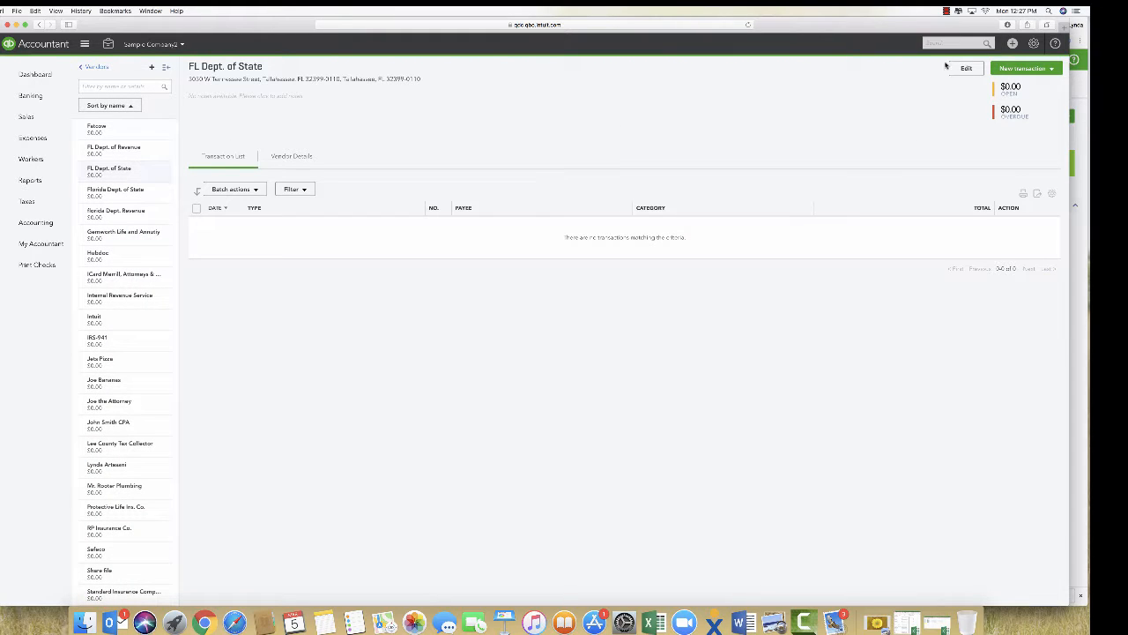
click(961, 70)
click(416, 283)
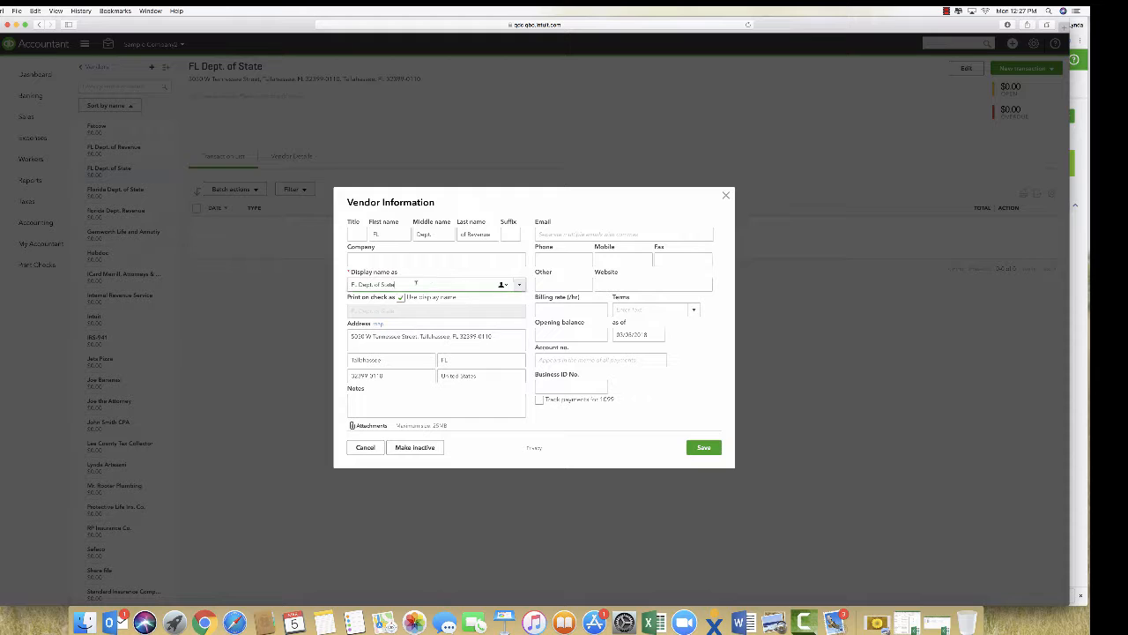
drag(397, 285, 350, 285)
right_click(371, 285)
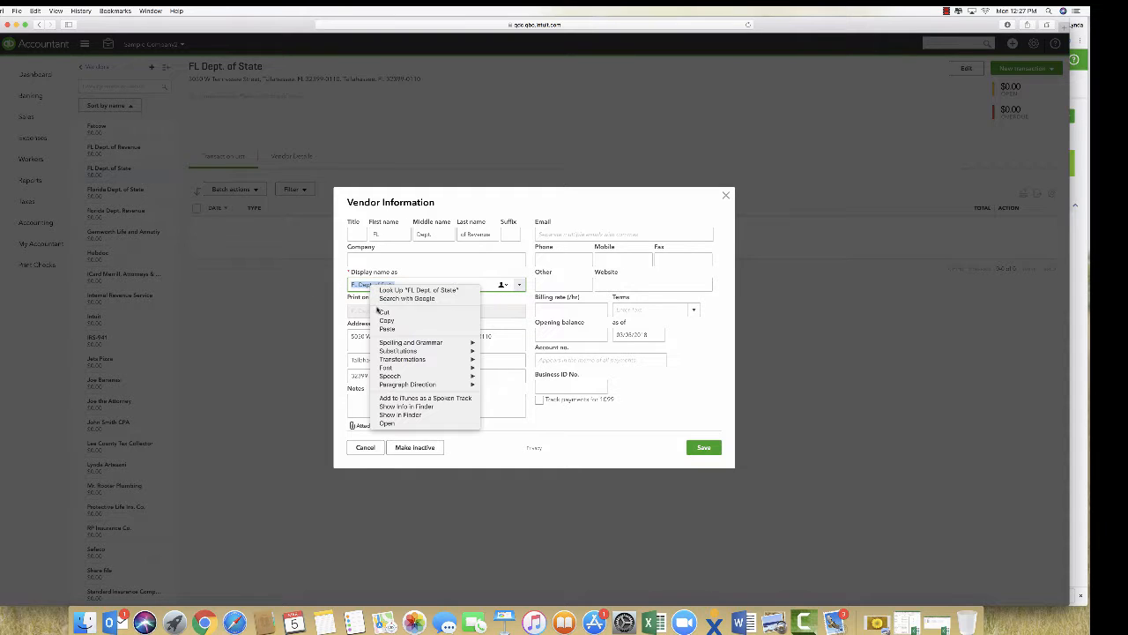
click(381, 327)
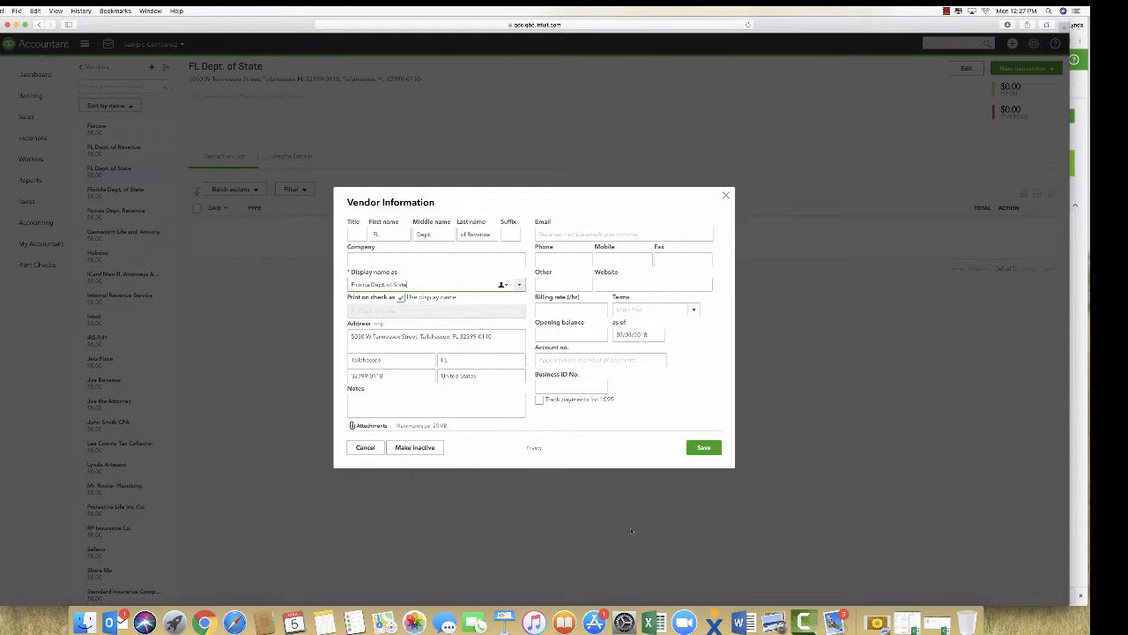
click(703, 447)
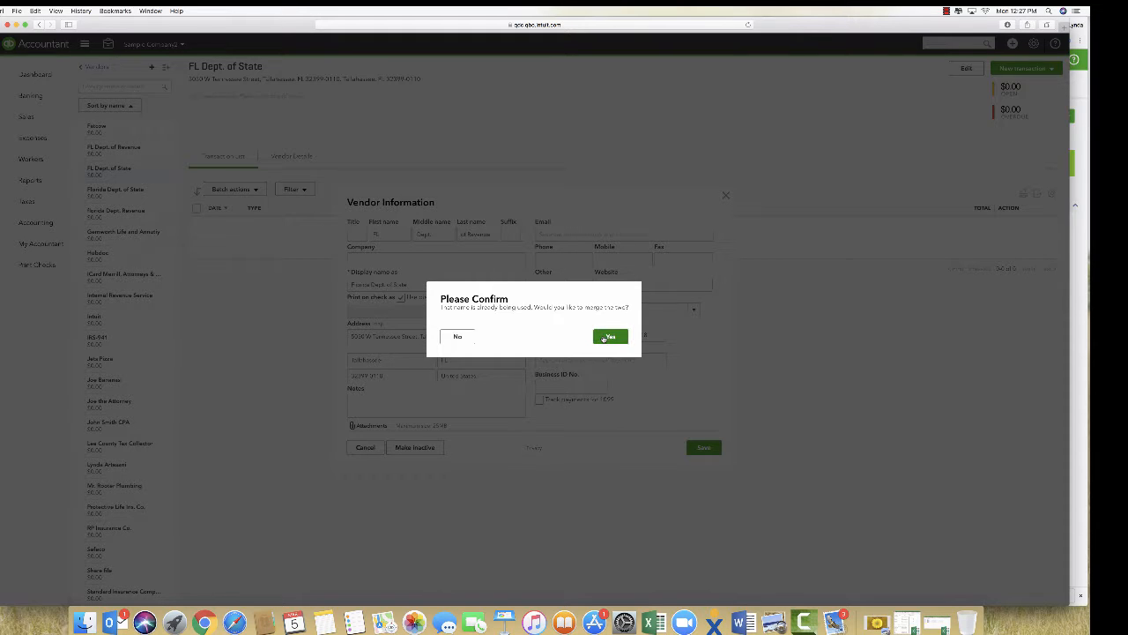
click(604, 338)
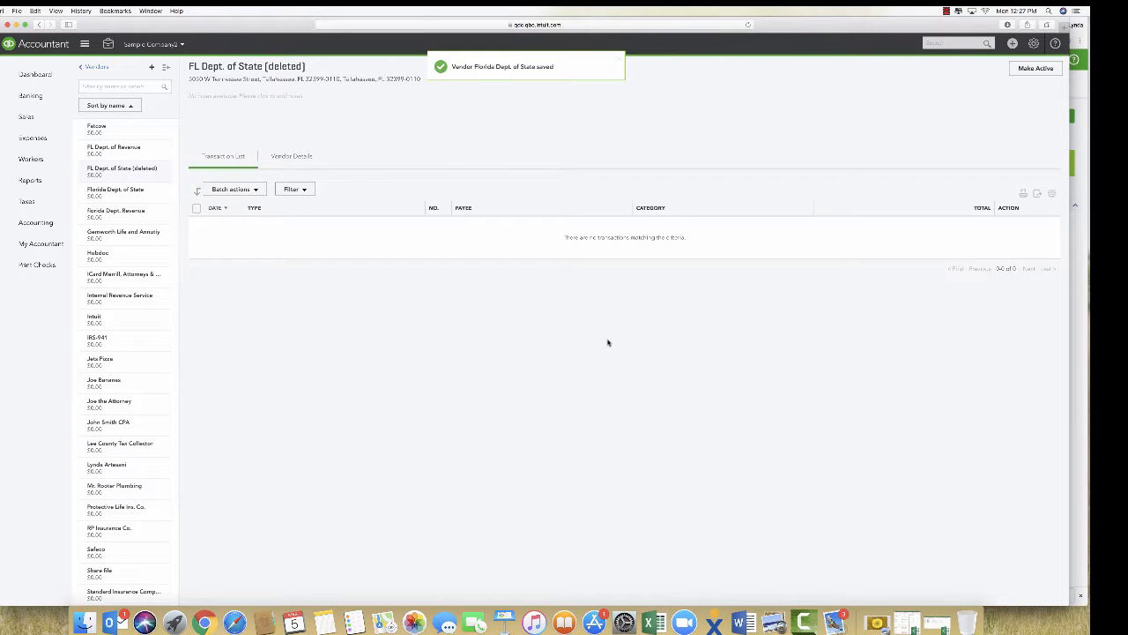